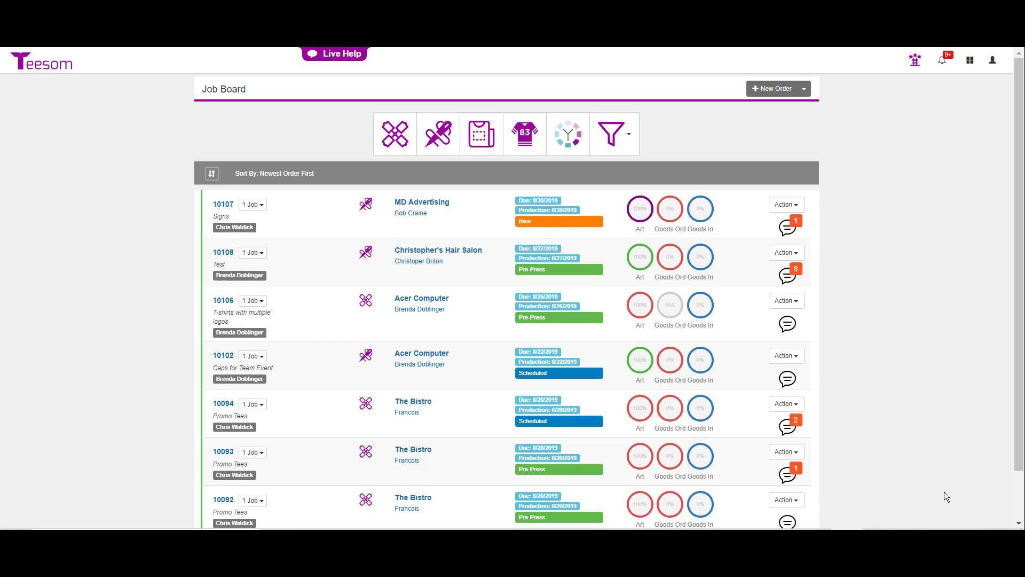
# Open the navigation panel to show the Settings submenu with Company Setup and Pricing Matrices.
pyautogui.click(969, 60)
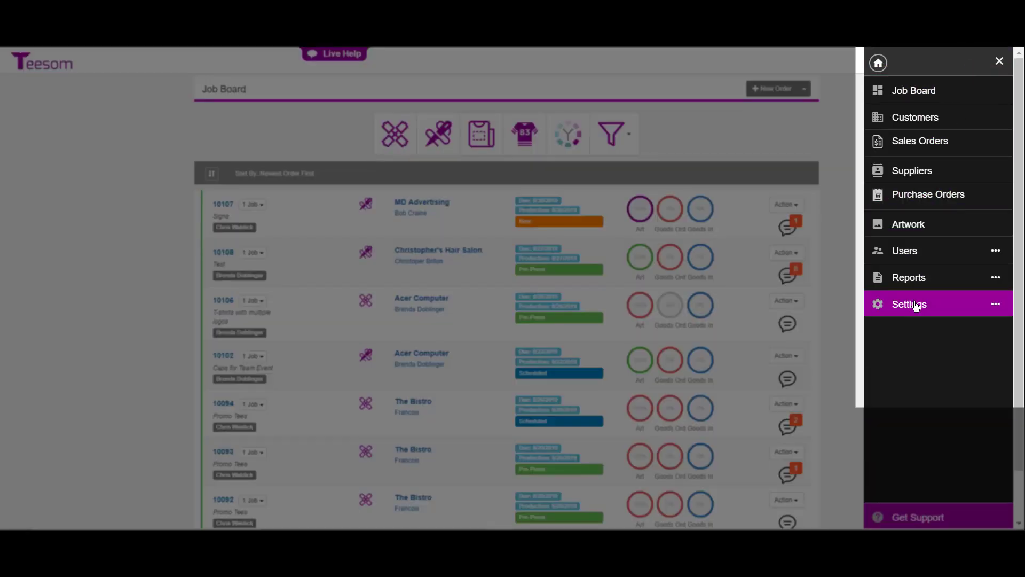
pyautogui.click(916, 304)
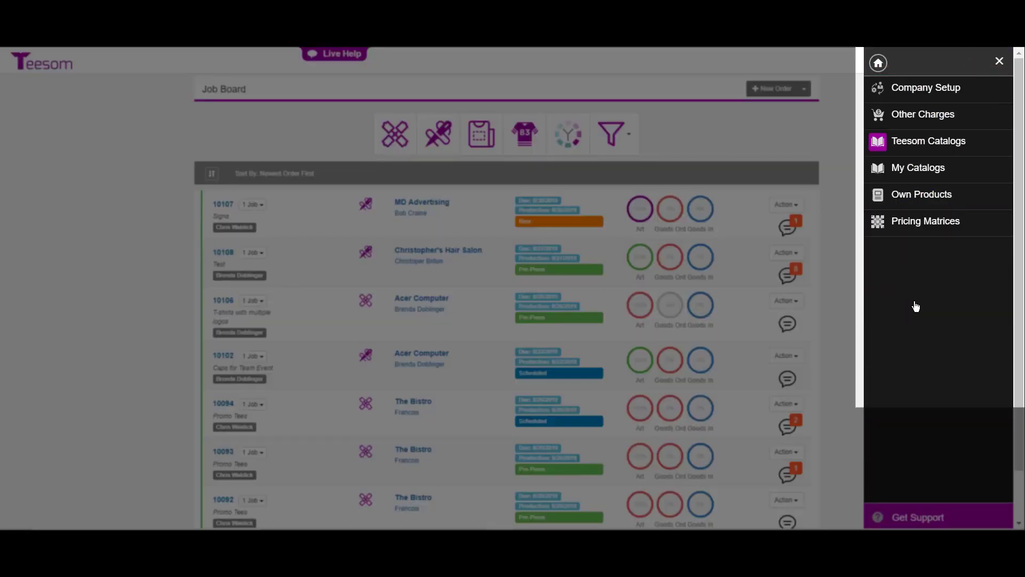
# Go to Company Setup and expand My Company to show the icon, web and banner images.
pyautogui.click(943, 88)
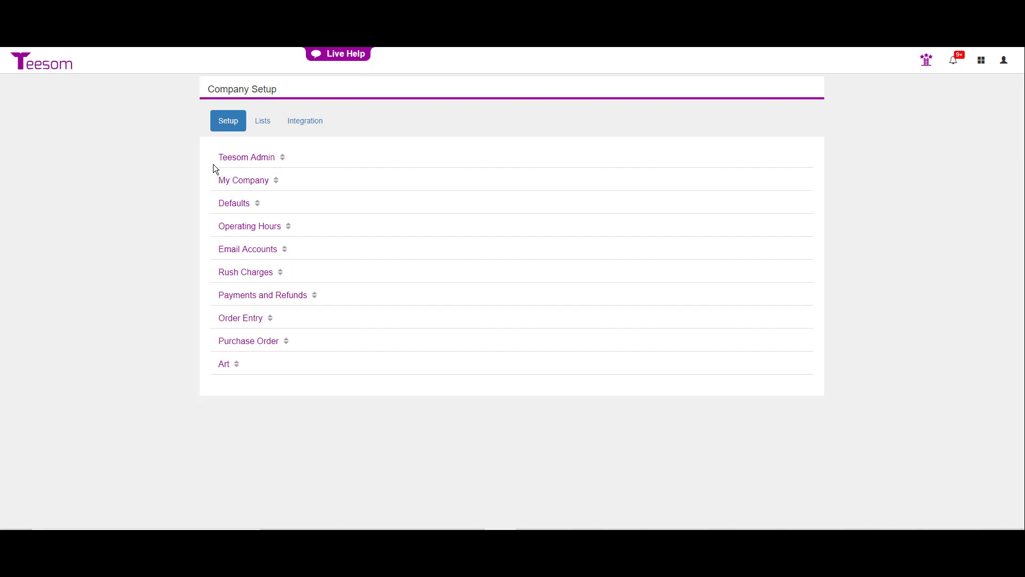
pyautogui.click(240, 185)
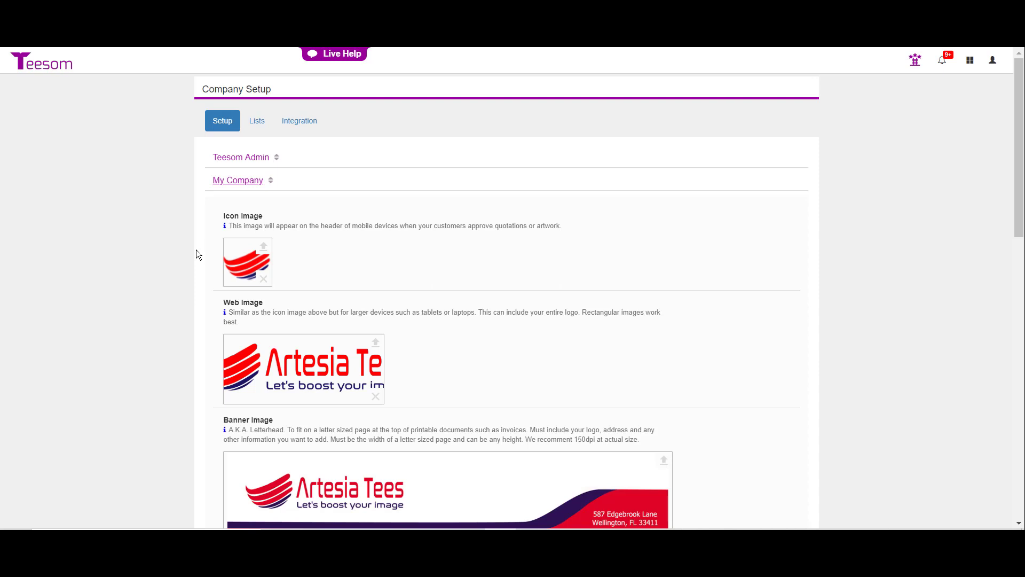
pyautogui.scroll(-5, 196, 254)
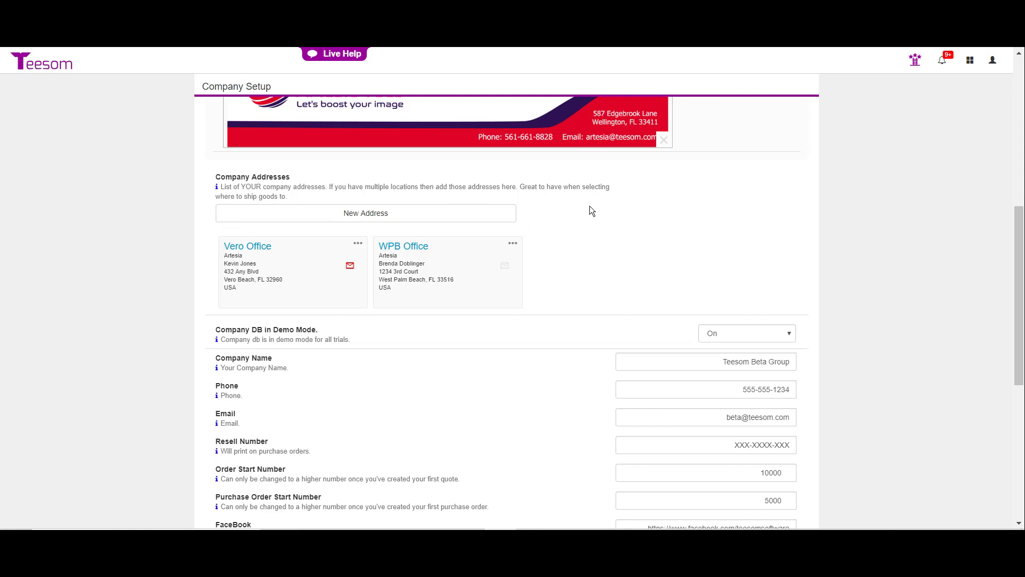
# Make WPB Office the default address, then restore Vero Office as default.
pyautogui.click(349, 265)
pyautogui.click(350, 268)
# Submit a blank New Address form to reveal the required fields, then cancel it.
pyautogui.click(345, 214)
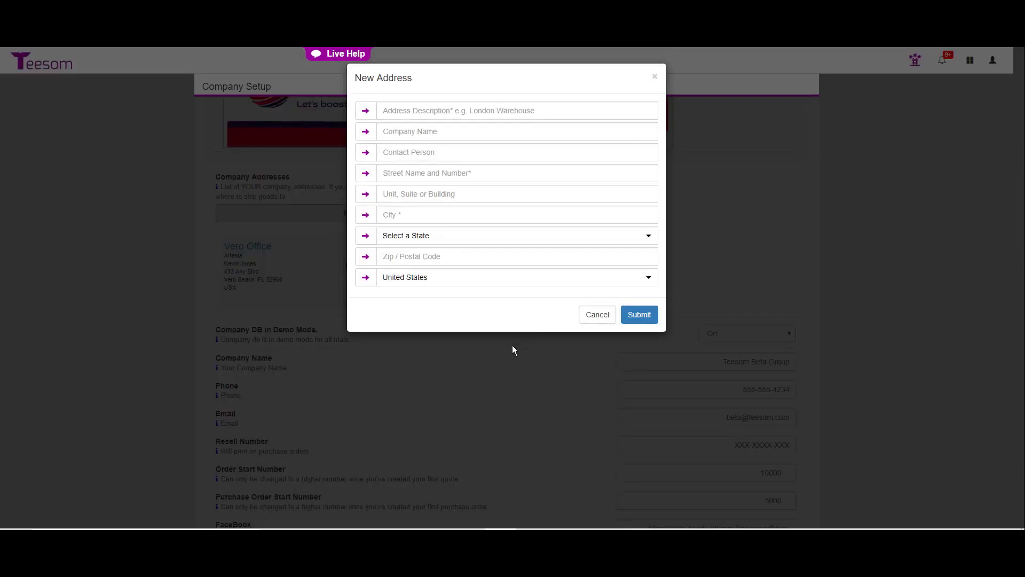
pyautogui.click(638, 319)
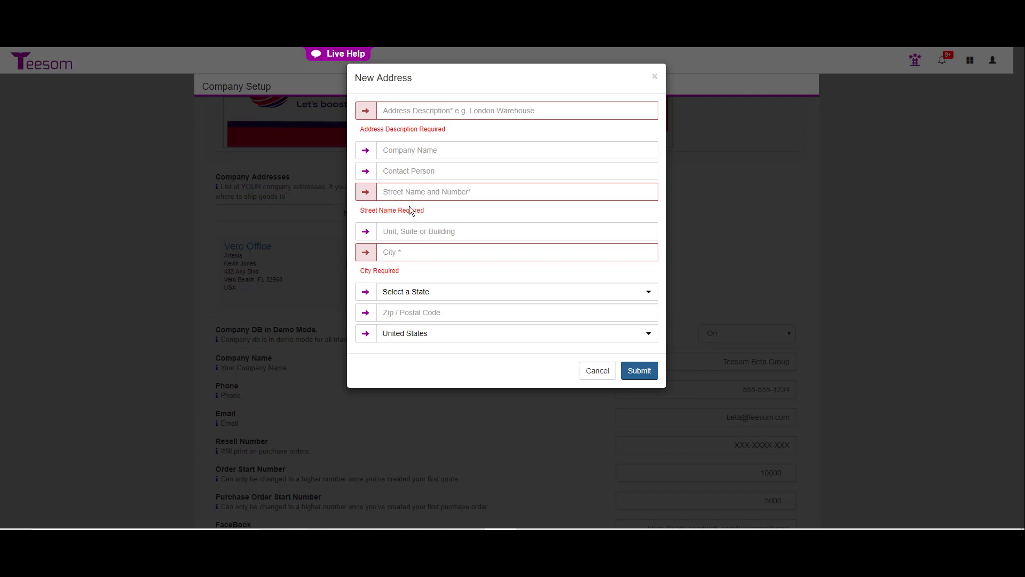
pyautogui.click(597, 370)
pyautogui.scroll(-3, 838, 368)
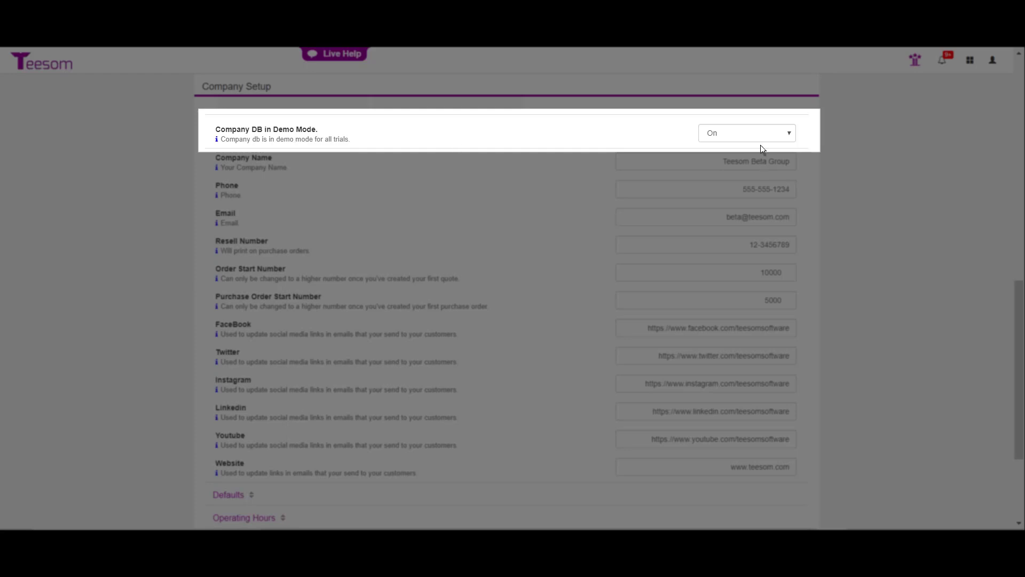
pyautogui.click(771, 136)
pyautogui.click(759, 147)
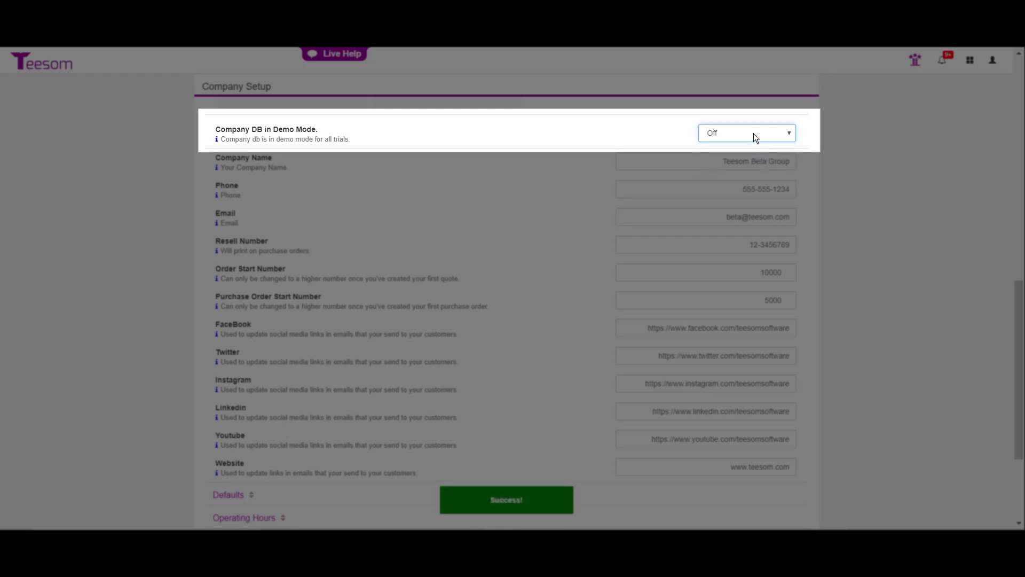
pyautogui.click(753, 133)
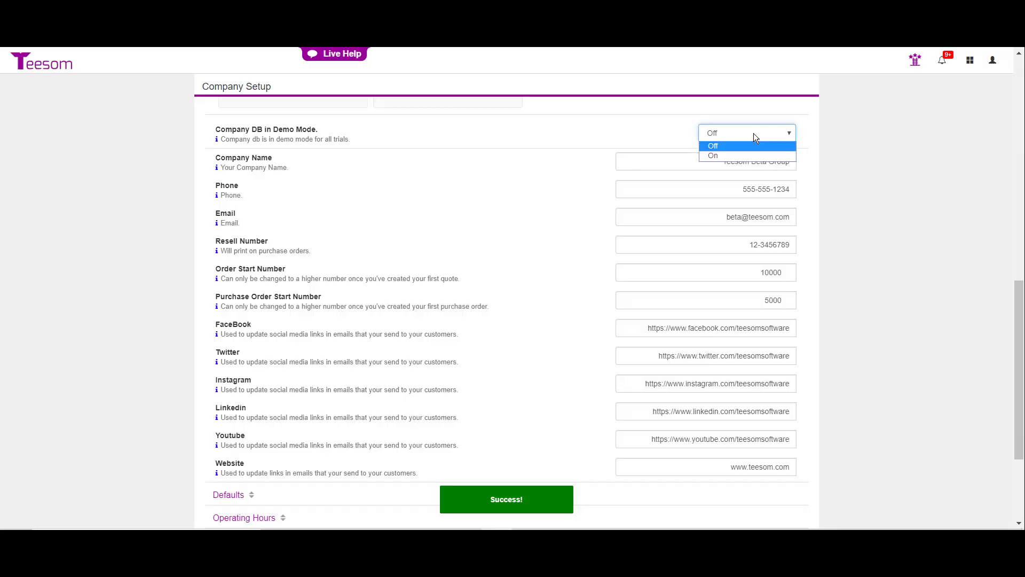
pyautogui.click(750, 152)
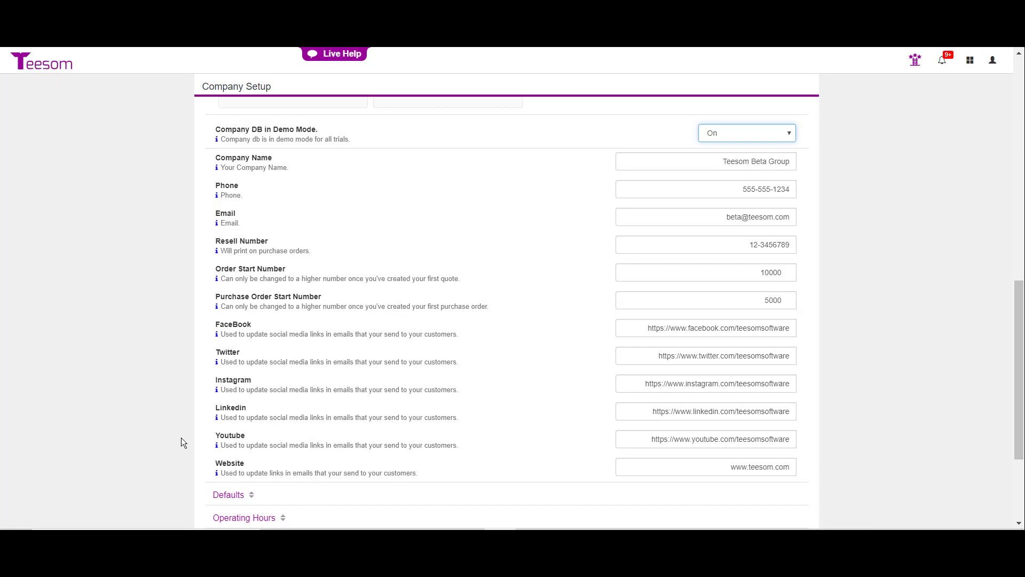
pyautogui.scroll(-2, 670, 316)
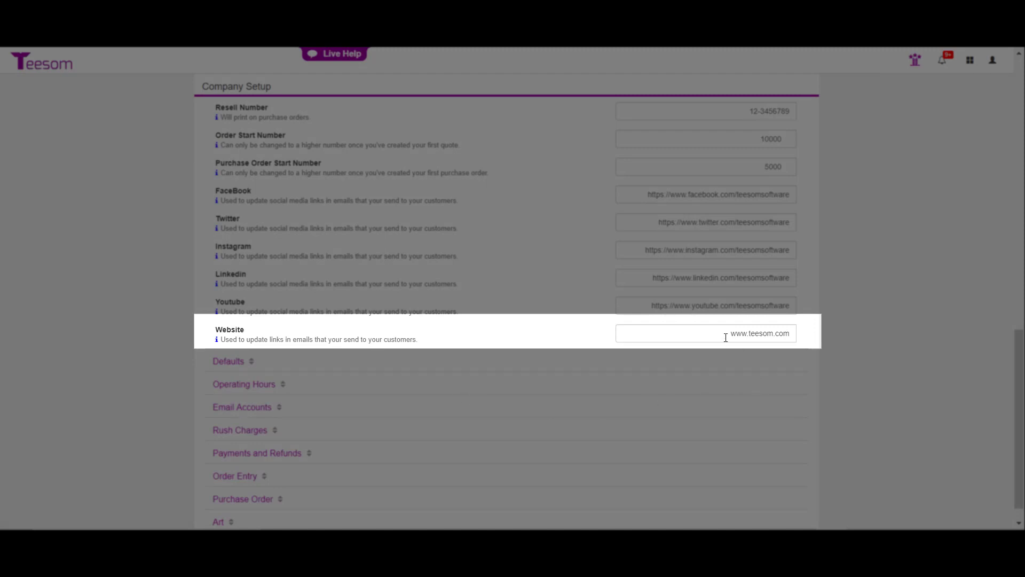
# Select the Website field's address text and leave it unchanged.
pyautogui.moveTo(730, 335); pyautogui.dragTo(845, 361)
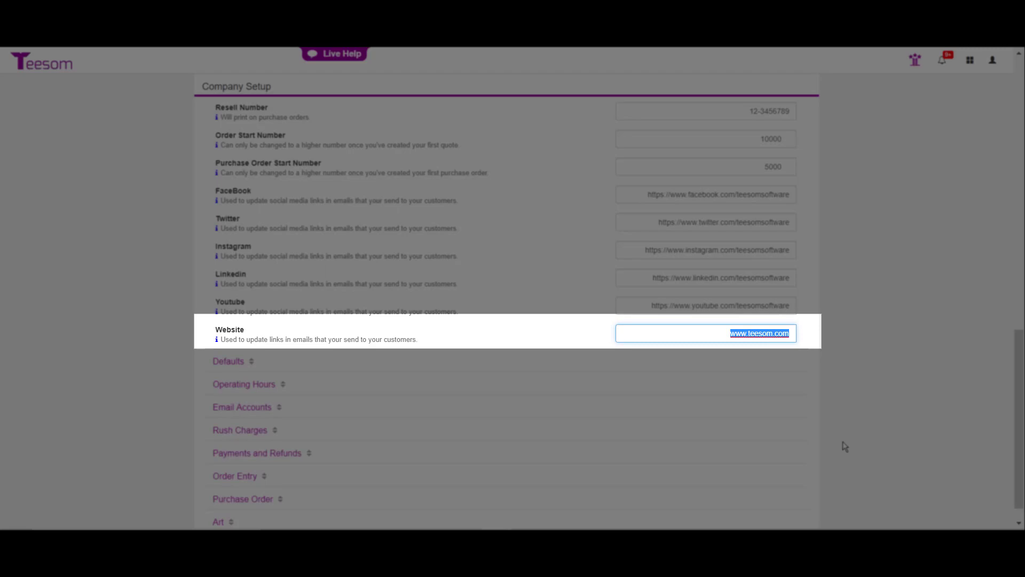
pyautogui.click(804, 333)
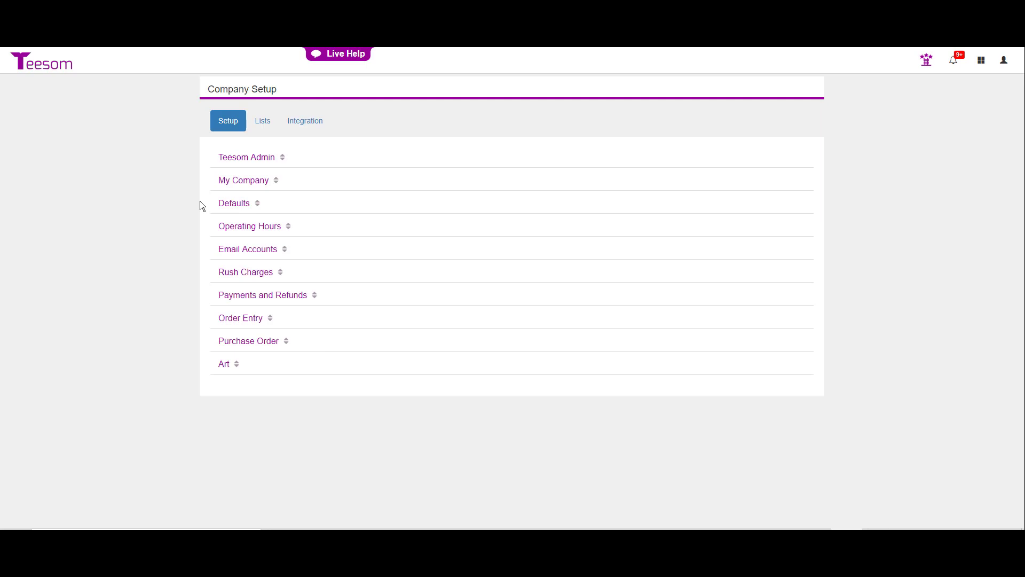
# Expand Defaults and set the default terms to 100% Deposit.
pyautogui.click(237, 207)
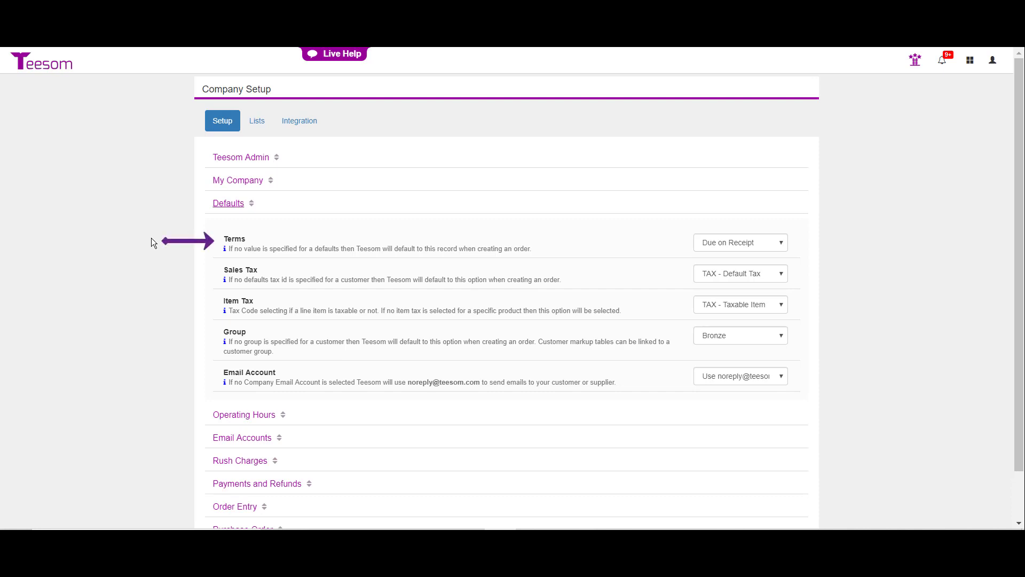
pyautogui.click(757, 240)
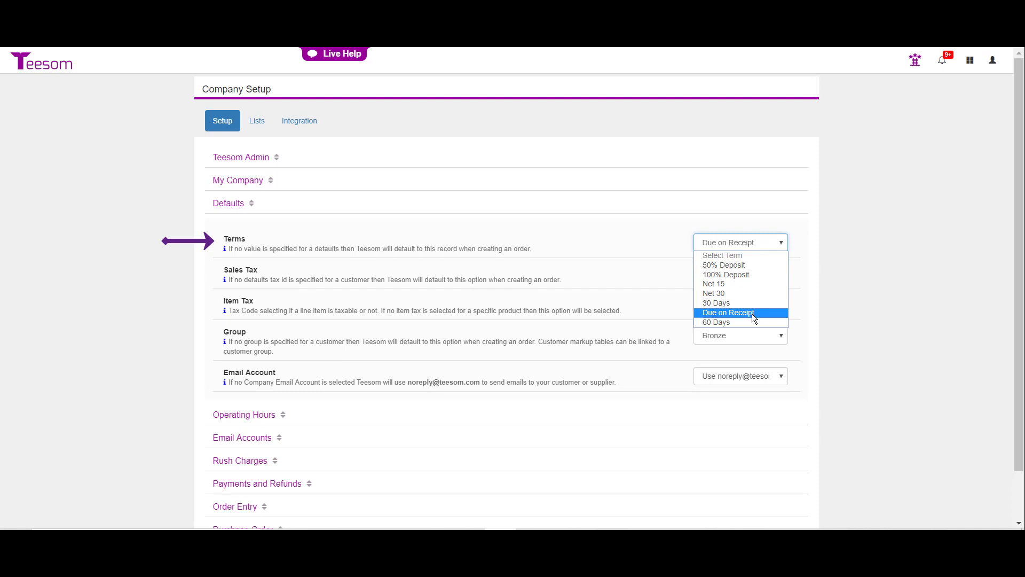
pyautogui.click(746, 270)
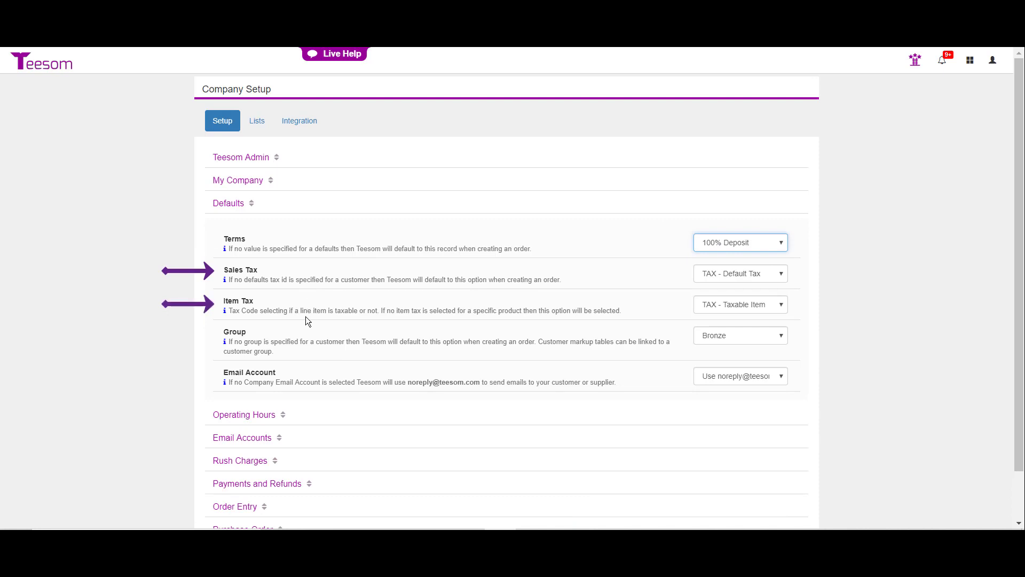
# Review Sales Tax, Item Tax (TAX - Taxable Item), Group (Bronze) and Email Account without changes.
pyautogui.click(773, 272)
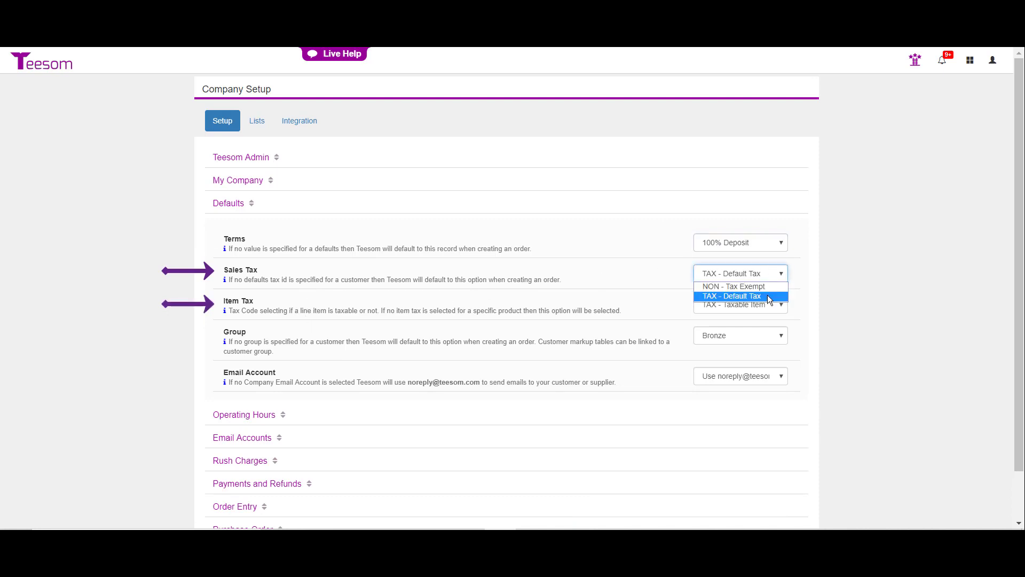
pyautogui.click(773, 296)
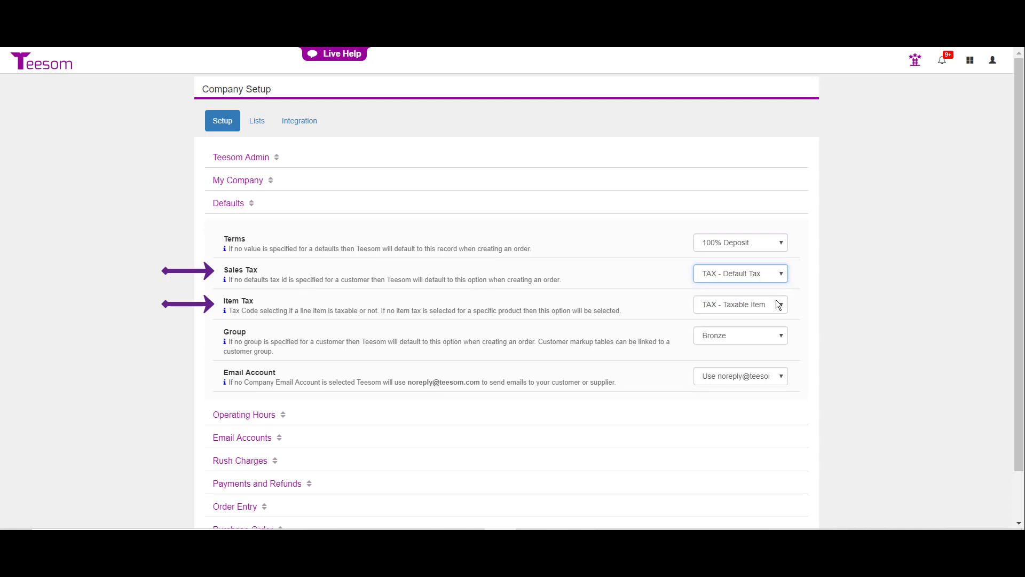
pyautogui.click(771, 327)
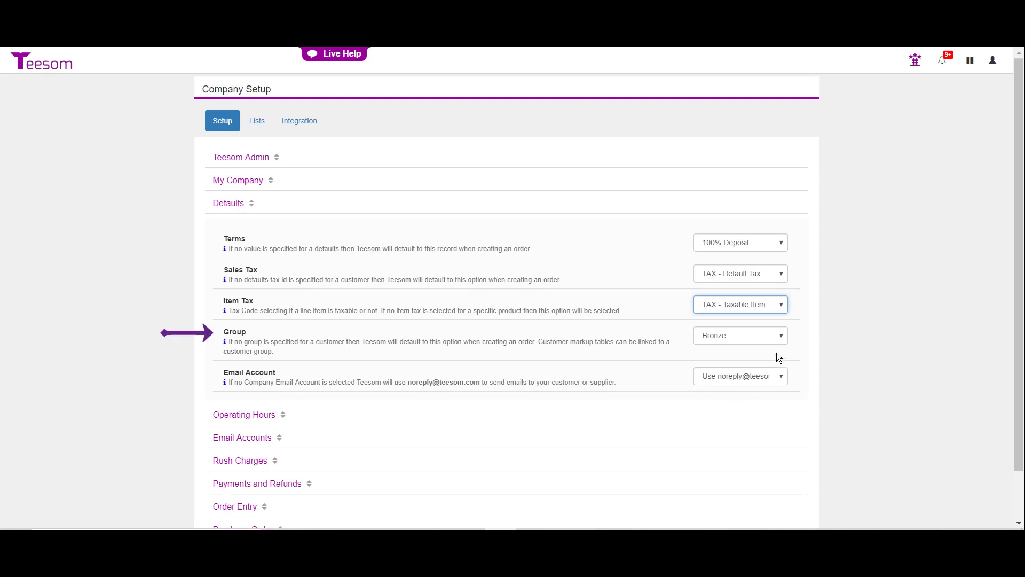
pyautogui.click(782, 333)
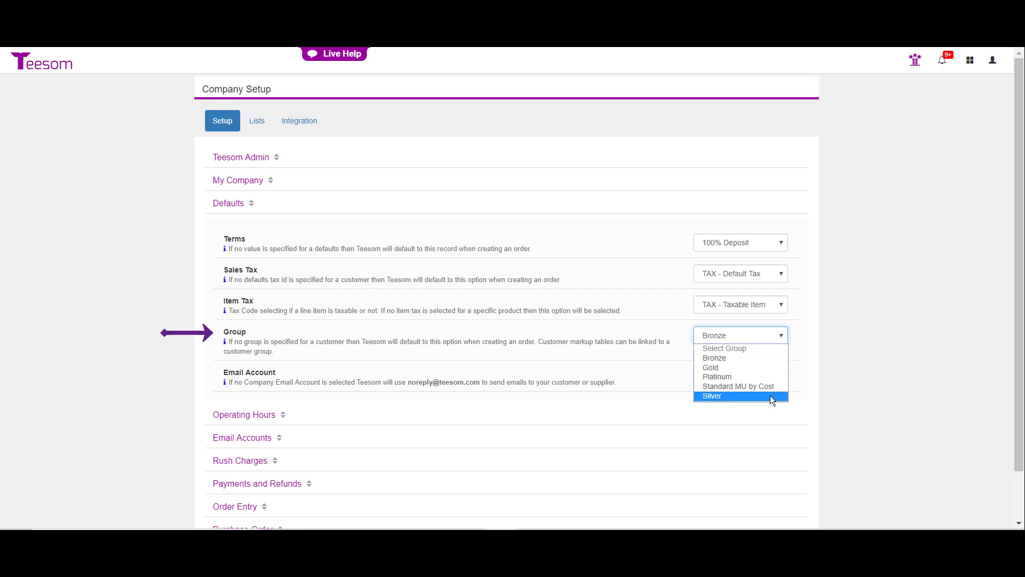
pyautogui.click(751, 358)
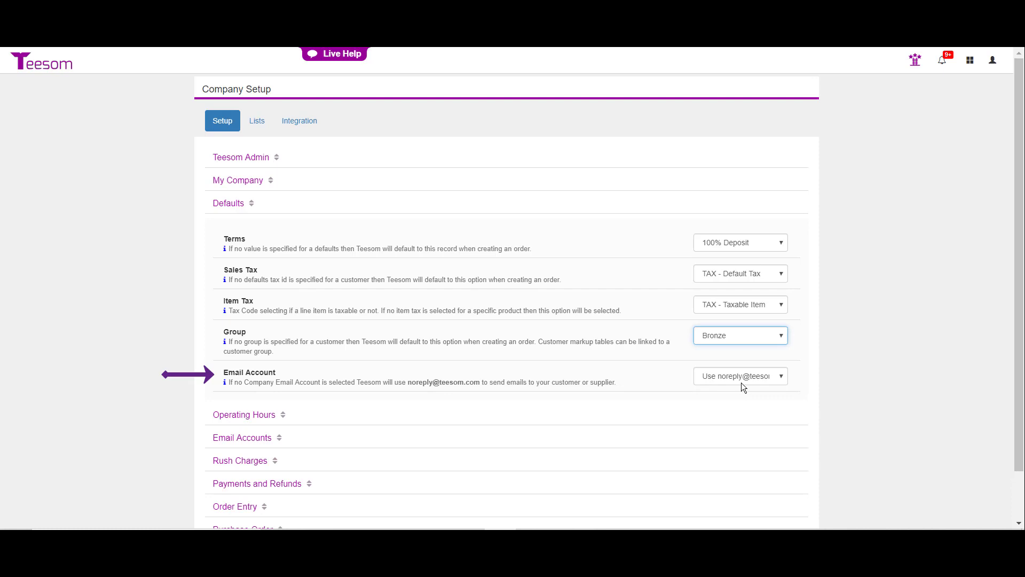
pyautogui.click(781, 382)
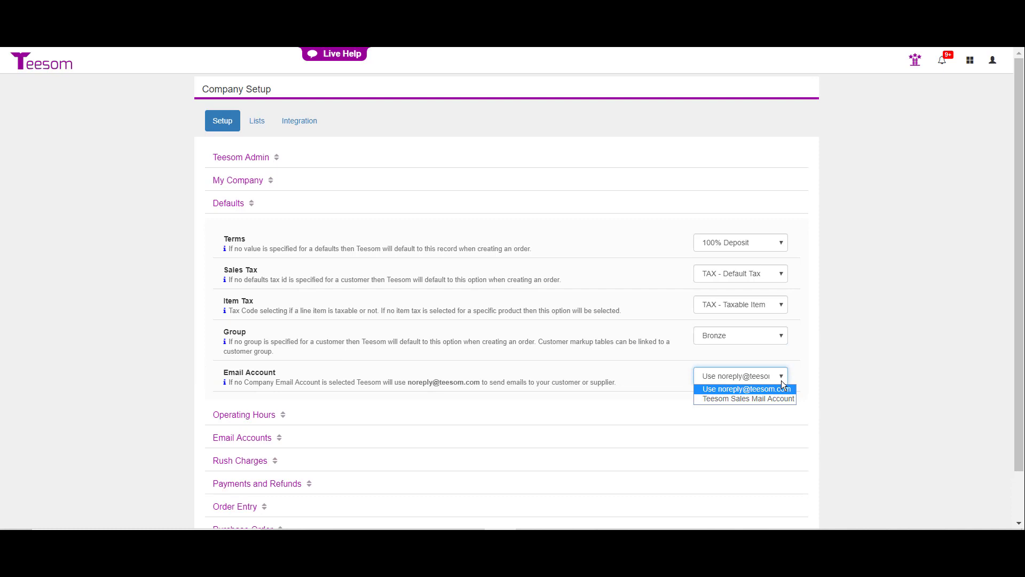
pyautogui.click(862, 352)
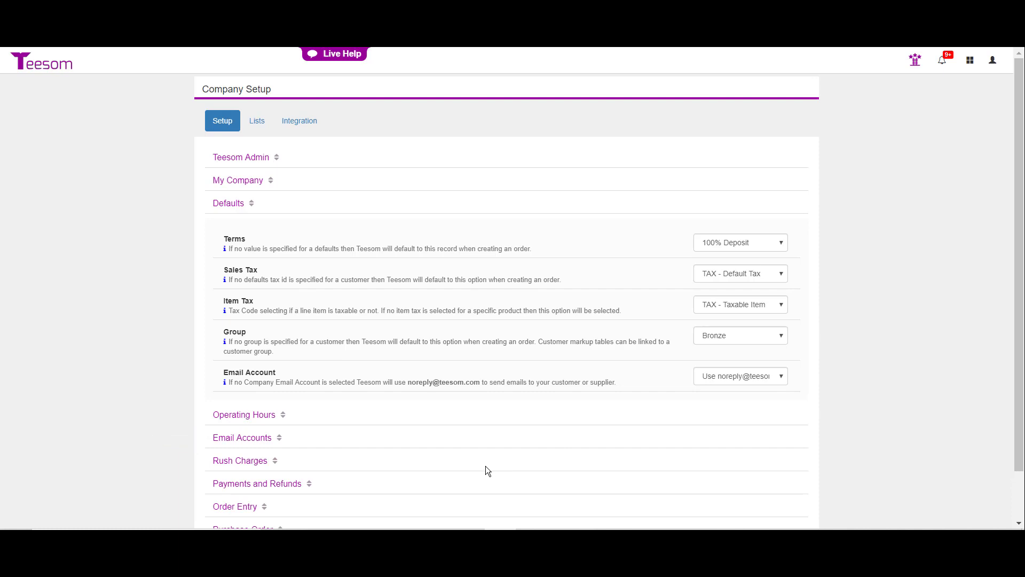
# Expand Email Accounts and view the Sales account details without saving.
pyautogui.click(241, 438)
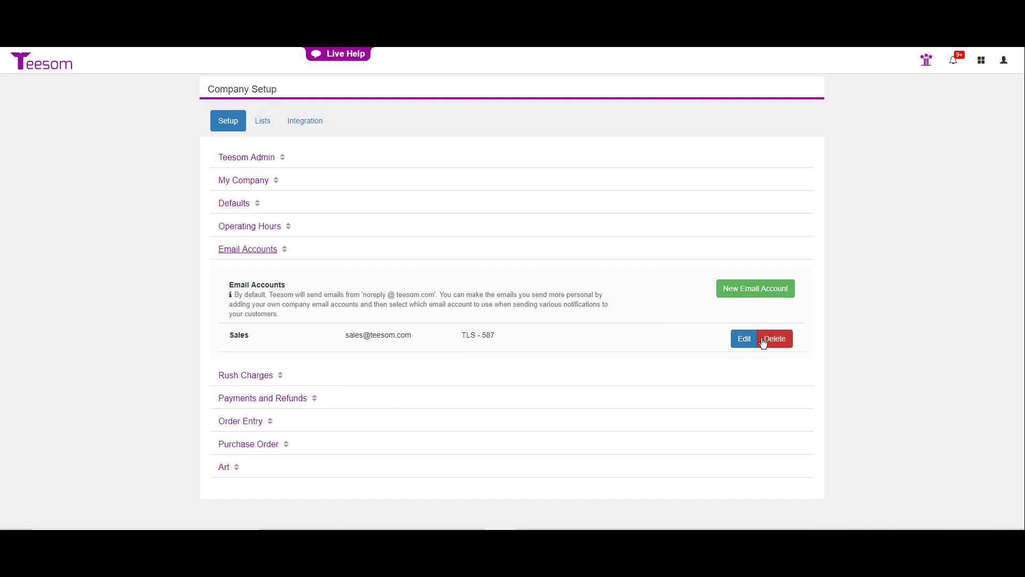
pyautogui.click(741, 338)
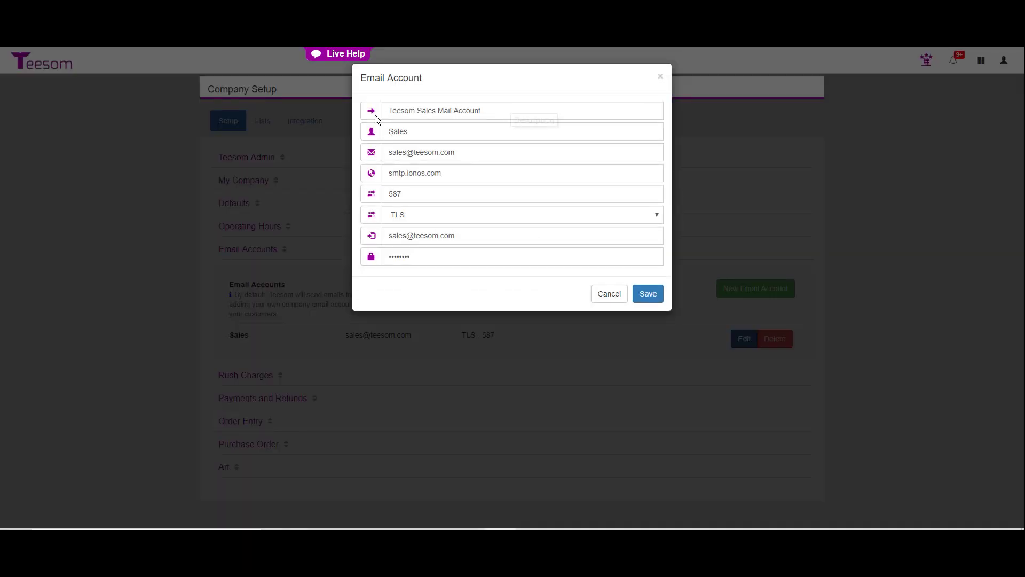
pyautogui.click(609, 294)
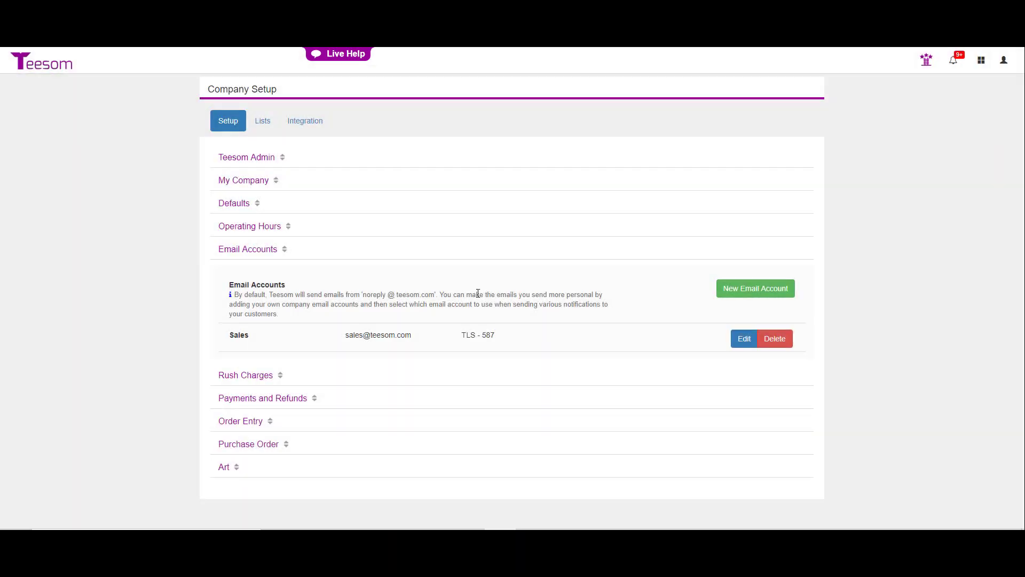
# Set the default email account to Teesom Sales Mail Account and collapse Defaults.
pyautogui.click(240, 204)
pyautogui.click(756, 374)
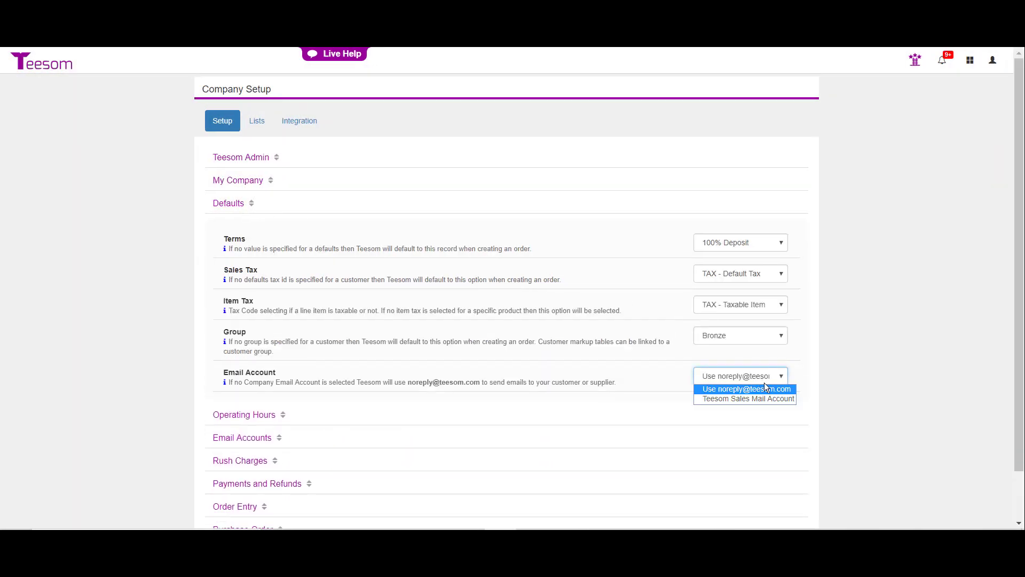
pyautogui.click(761, 396)
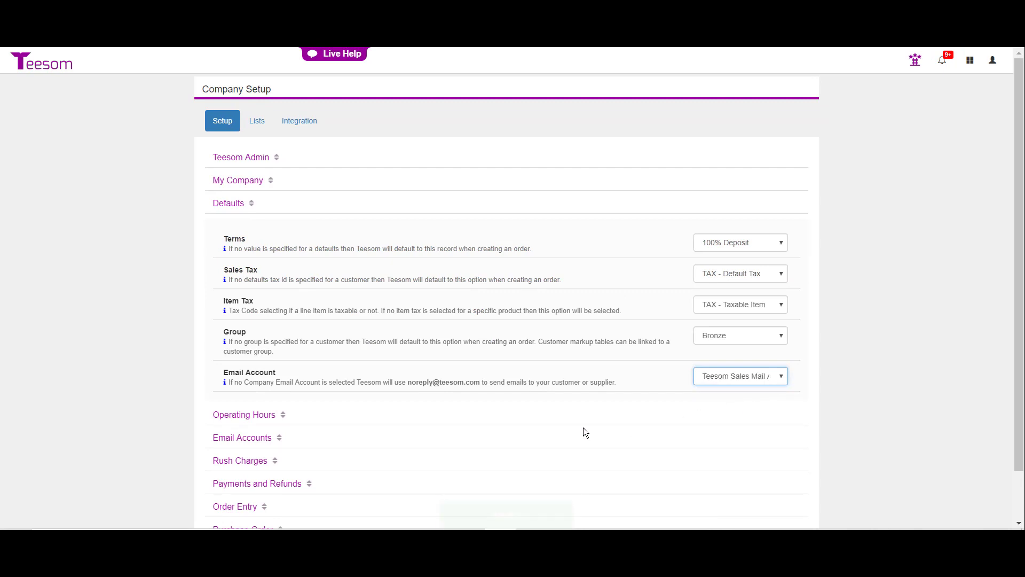
pyautogui.click(228, 203)
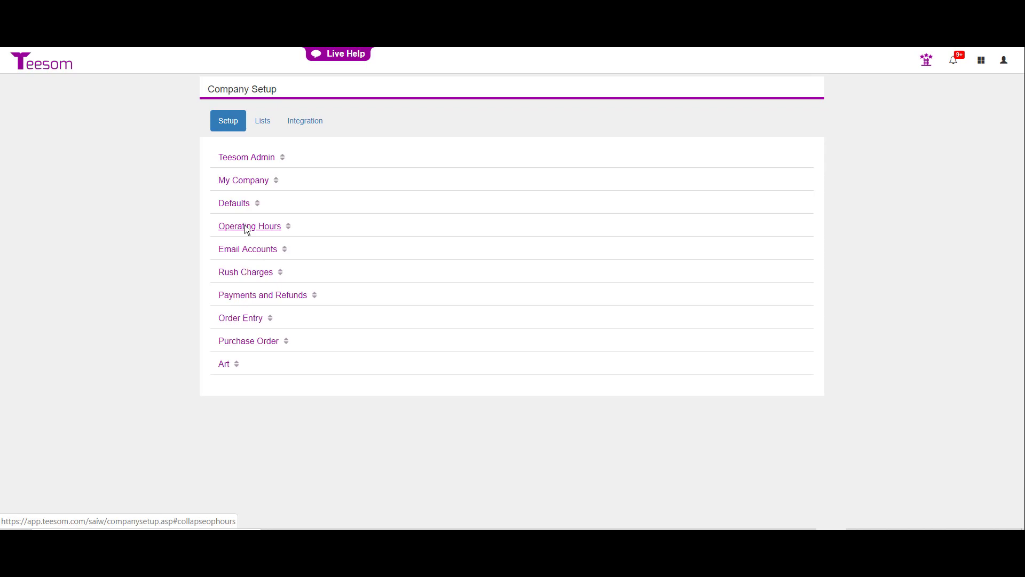
# Expand Operating Hours to show weekday hours and the 7/4/2019 Fourth of July exception.
pyautogui.click(245, 226)
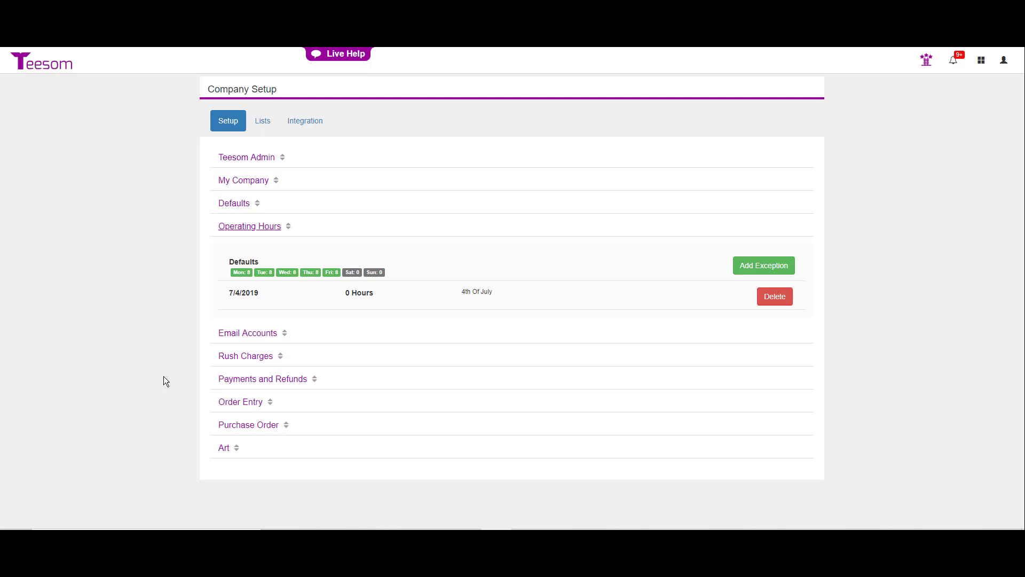
pyautogui.click(355, 272)
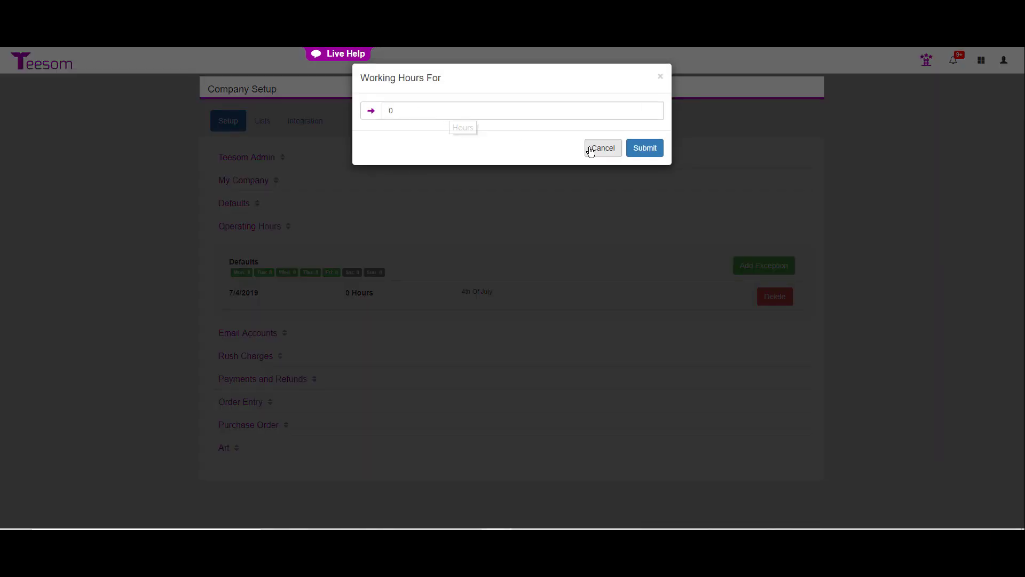
pyautogui.click(601, 150)
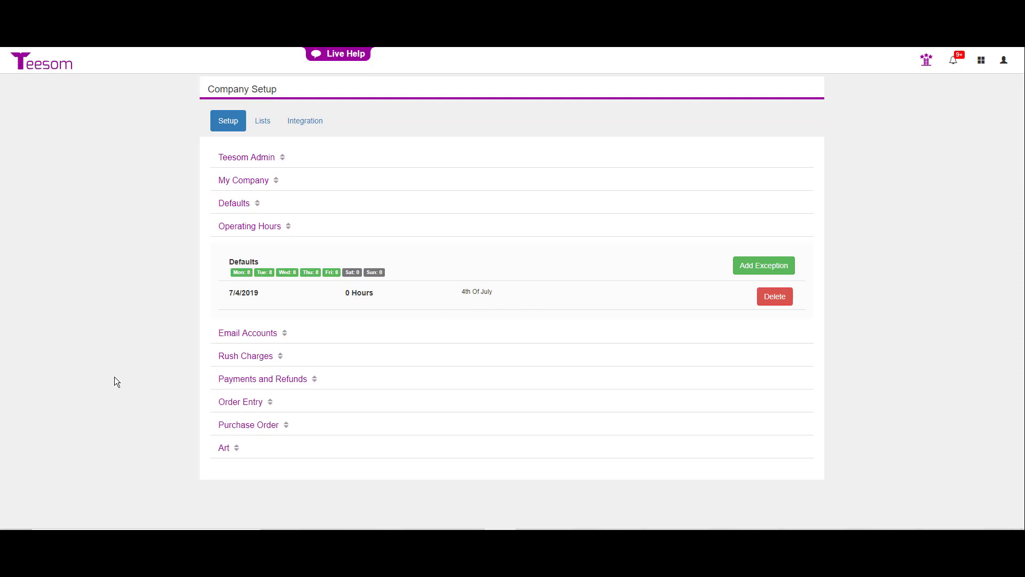
# Submit a new exception dated 09/02/2019 with 0 hours and description 'Labor Day'.
pyautogui.click(762, 267)
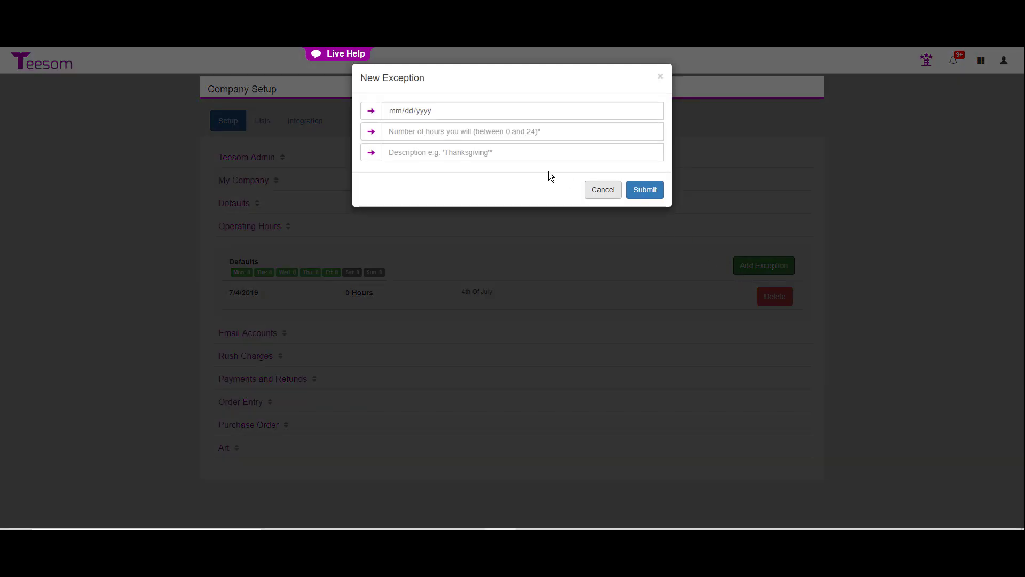
pyautogui.click(415, 111)
pyautogui.write('0')
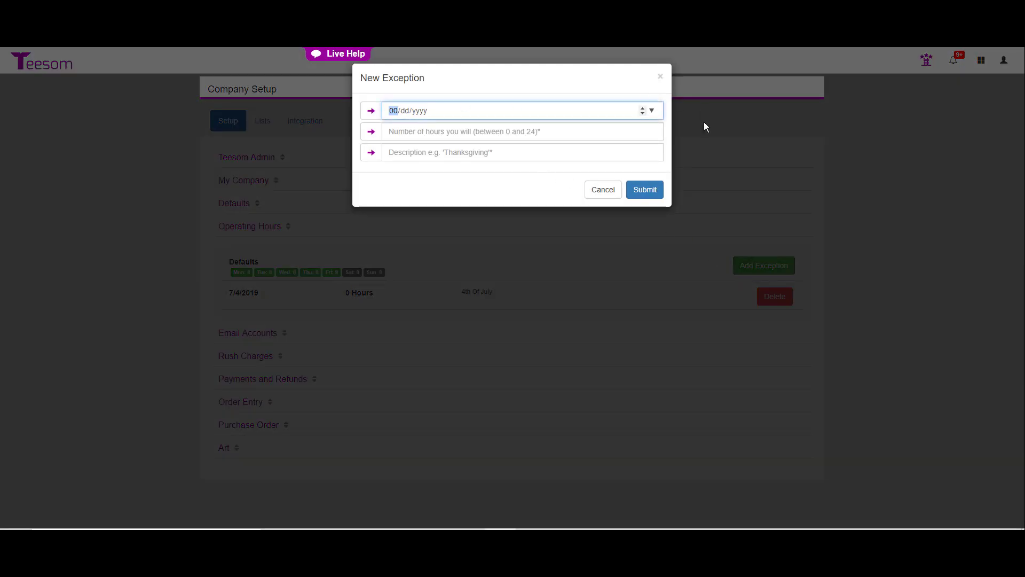
pyautogui.write('9/02/')
pyautogui.write('2019')
pyautogui.click(476, 138)
pyautogui.write('0')
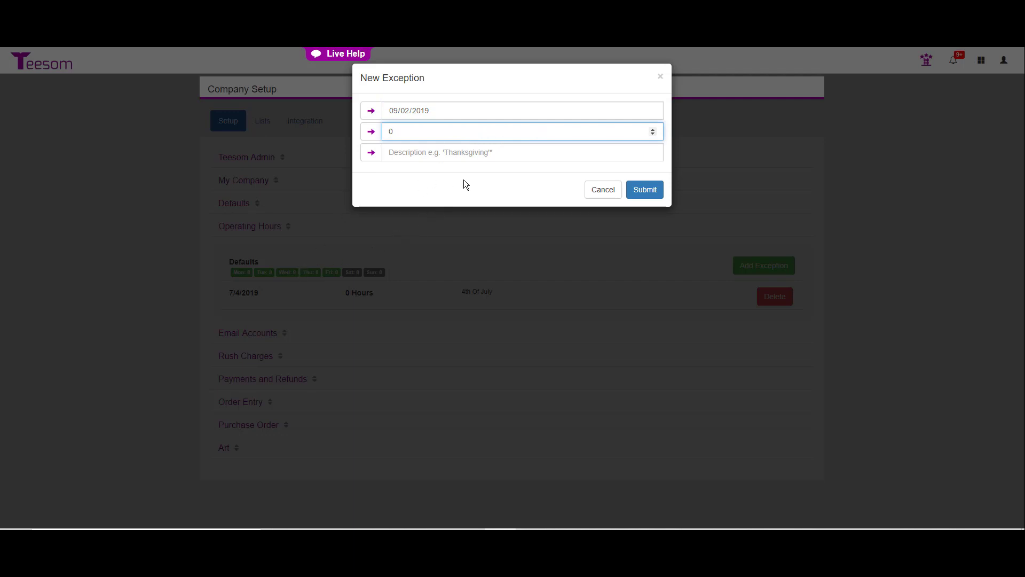
pyautogui.click(456, 160)
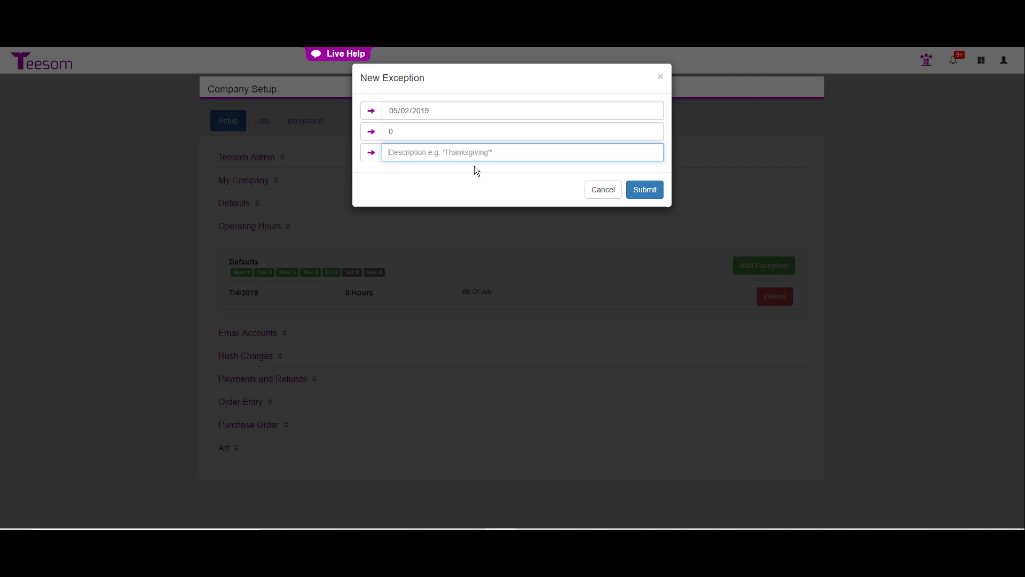
pyautogui.write('Labor Day')
pyautogui.click(632, 189)
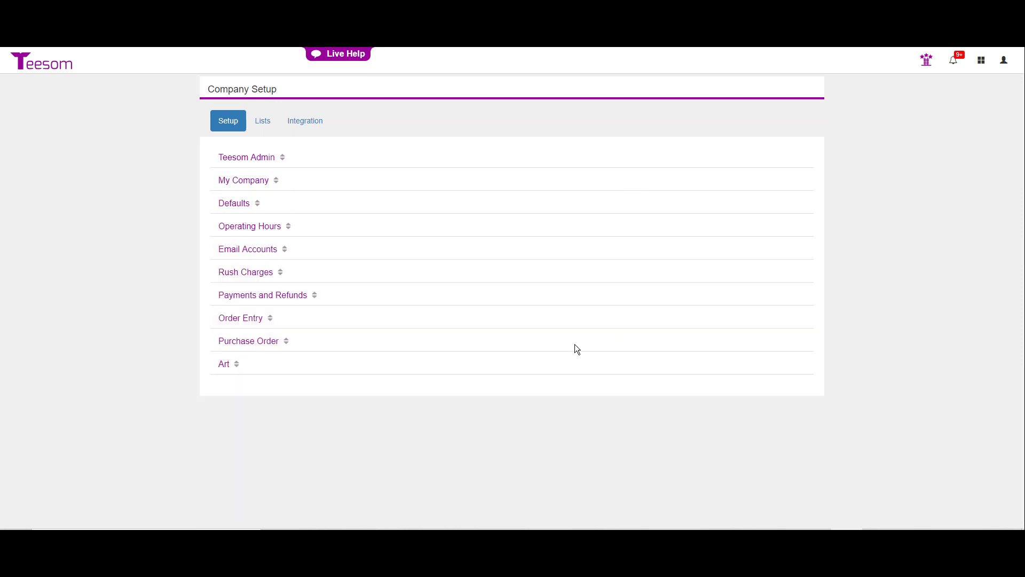
pyautogui.click(247, 249)
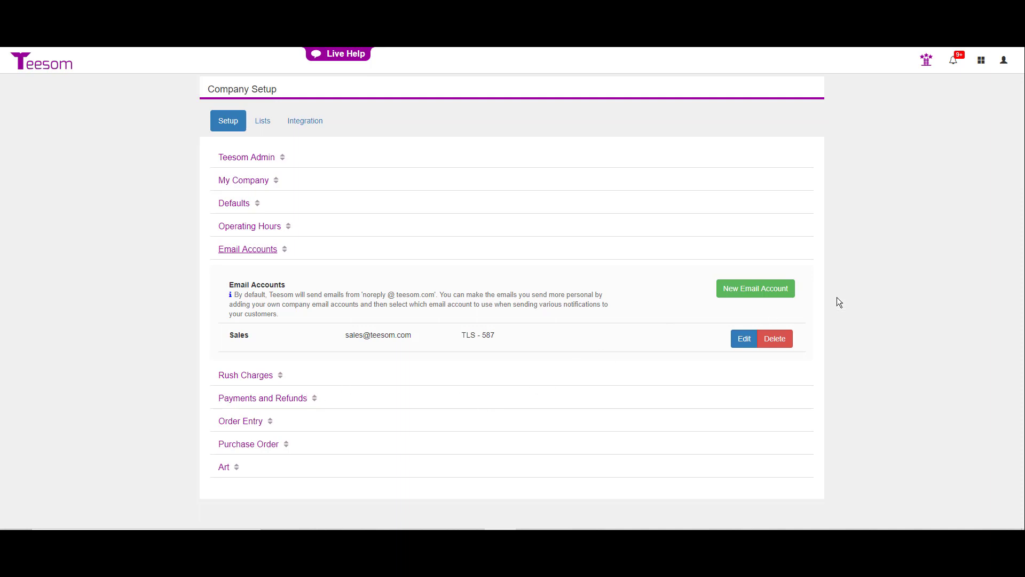
pyautogui.click(784, 290)
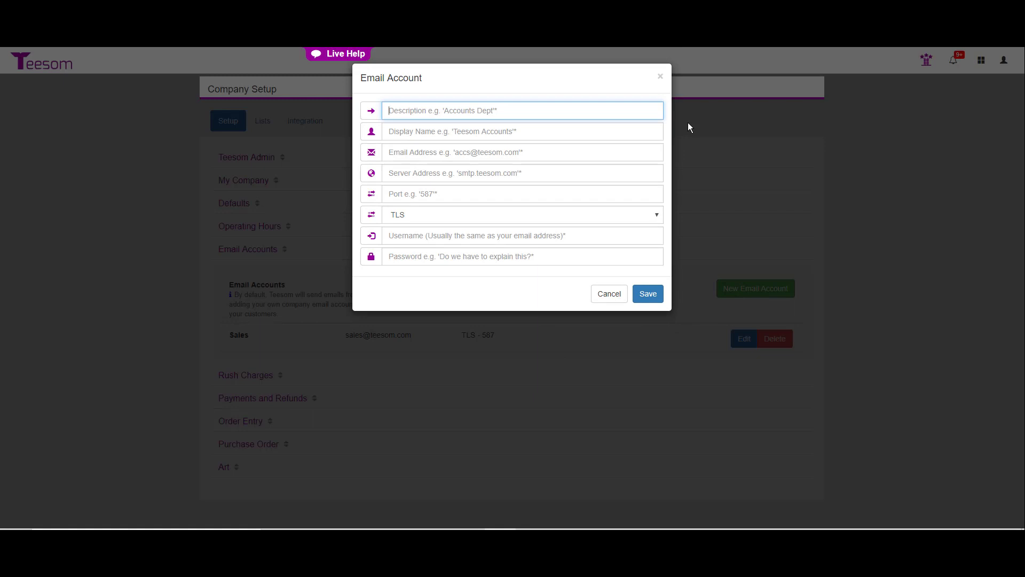
pyautogui.write('Art')
pyautogui.write(' Depart')
pyautogui.write('ment')
pyautogui.press('Tab')
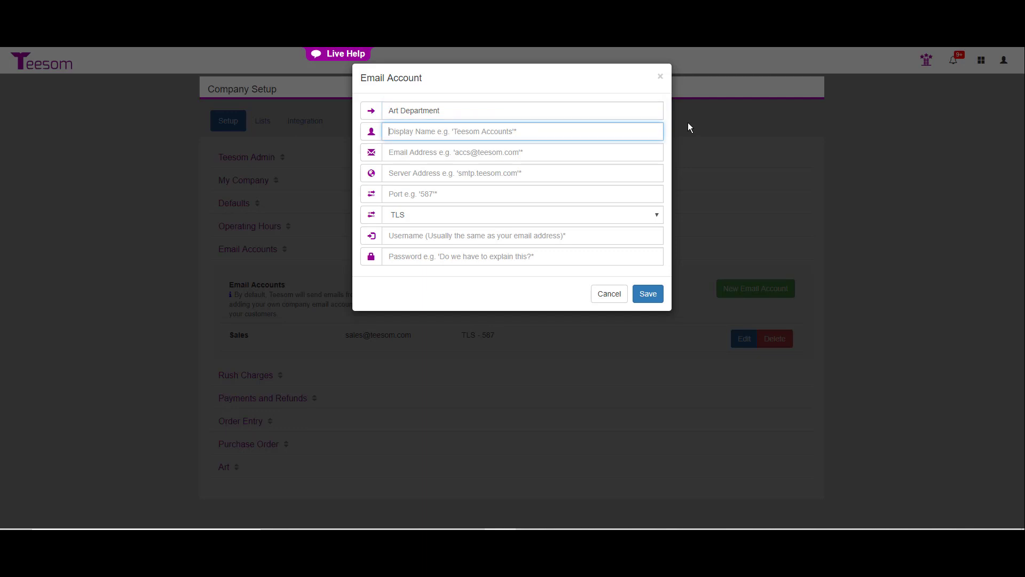
pyautogui.write('Ar')
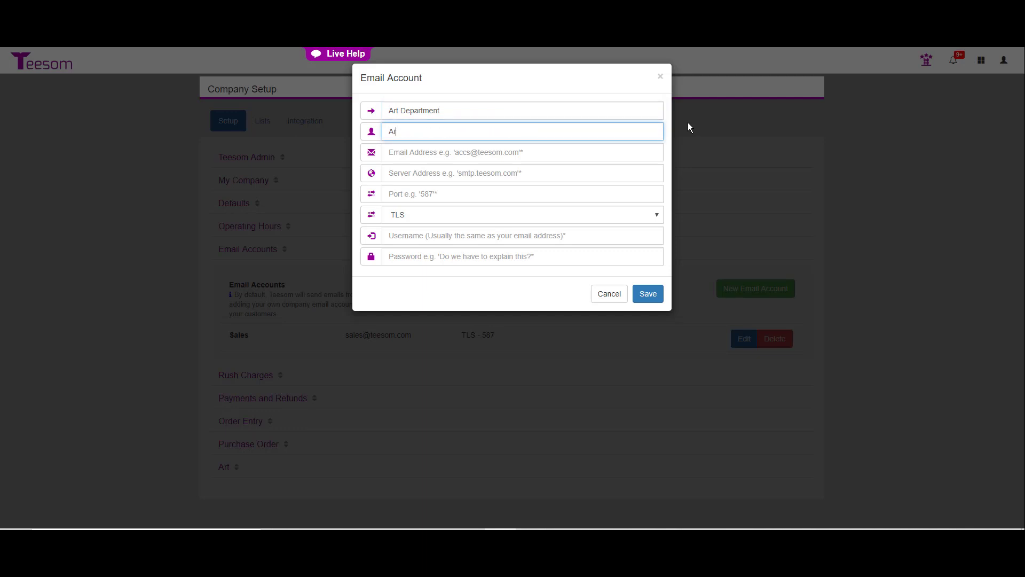
pyautogui.write('t Depa')
pyautogui.write('rtment')
pyautogui.press('Tab')
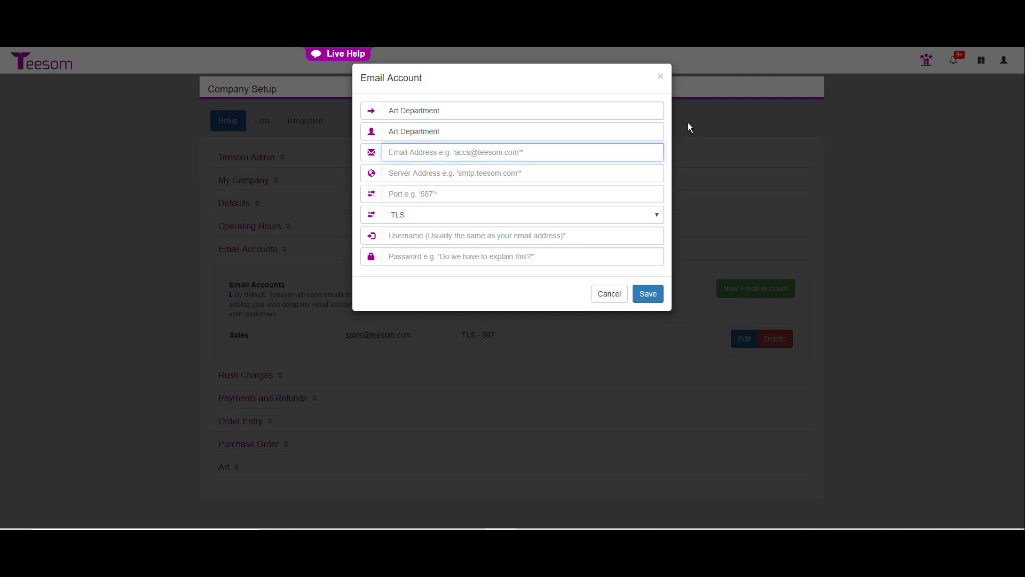
pyautogui.press('Tab')
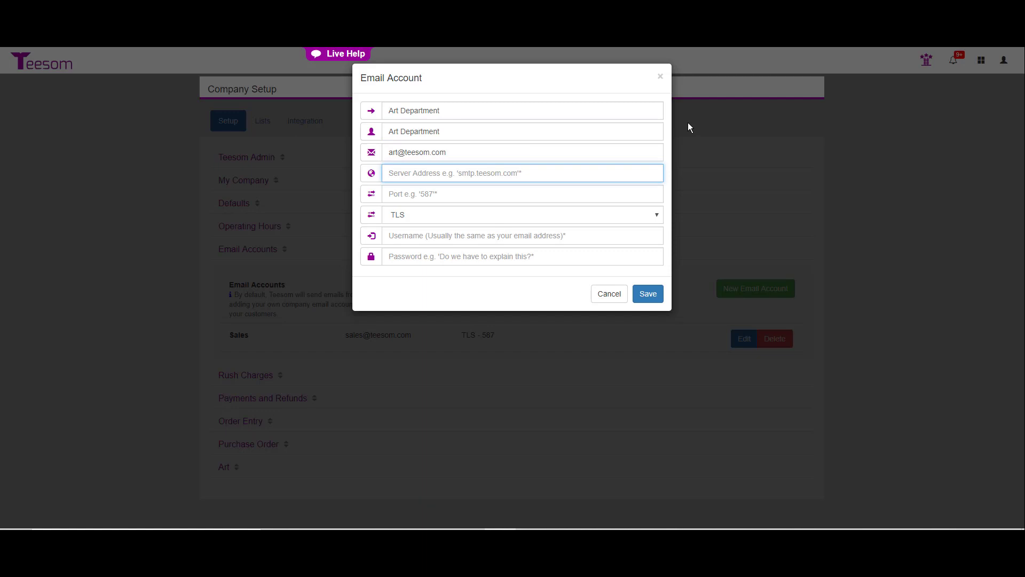
pyautogui.write('smtp.server.teesom')
pyautogui.press('Tab')
pyautogui.write('5')
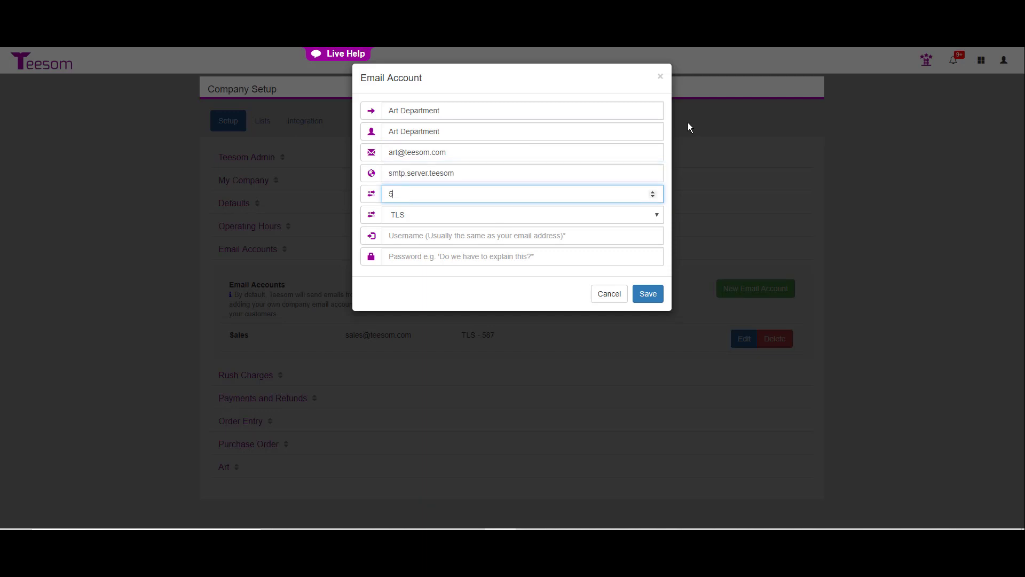
pyautogui.write('87')
pyautogui.press('Tab')
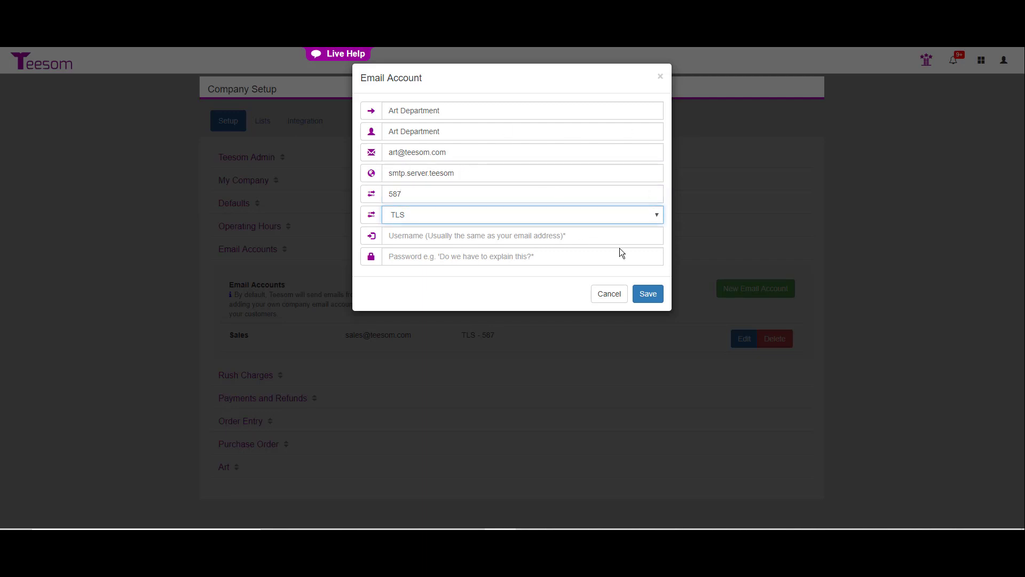
# Keep TLS encryption, enter the login username and password, and save the account.
pyautogui.click(657, 217)
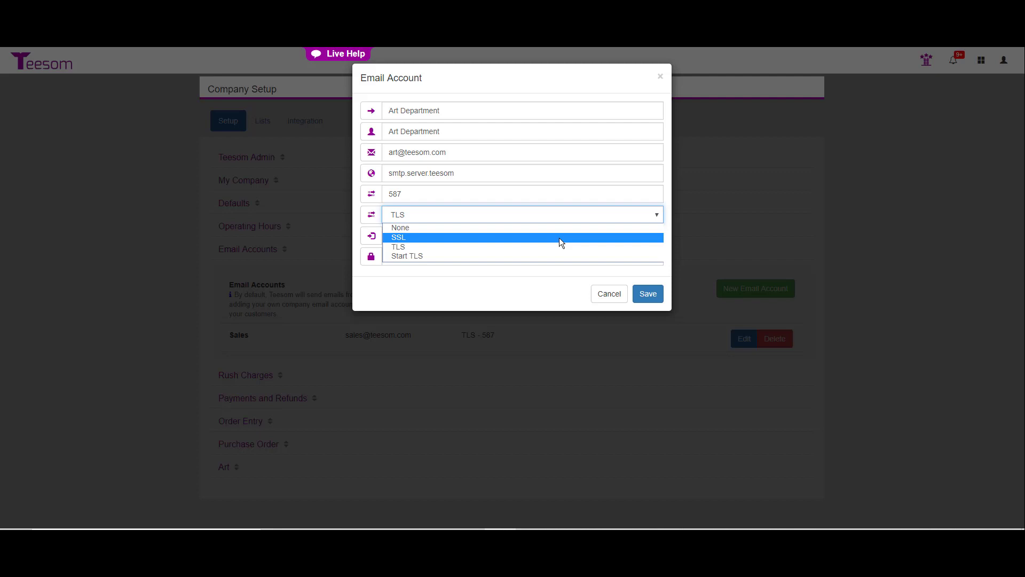
pyautogui.click(560, 248)
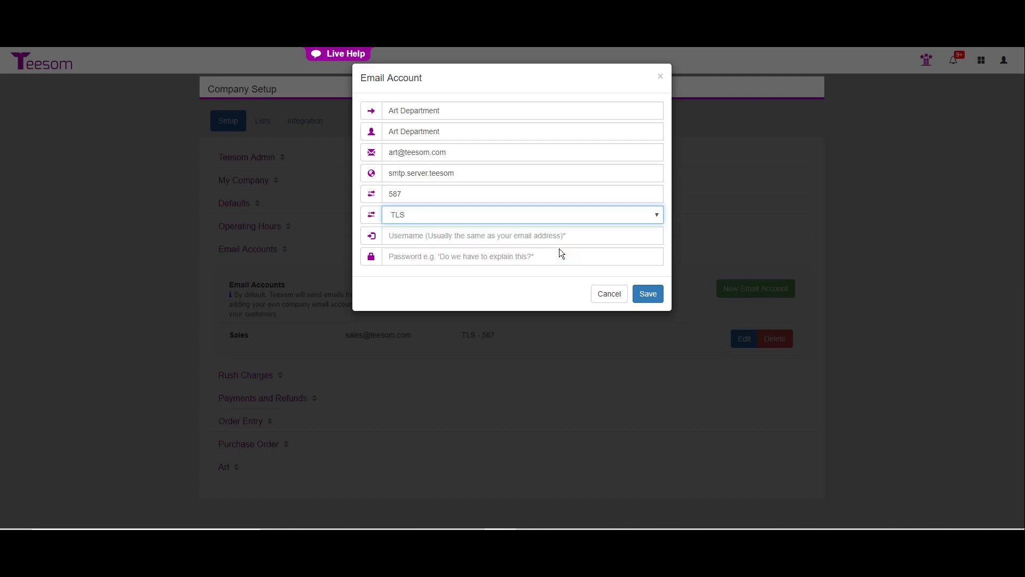
pyautogui.click(475, 232)
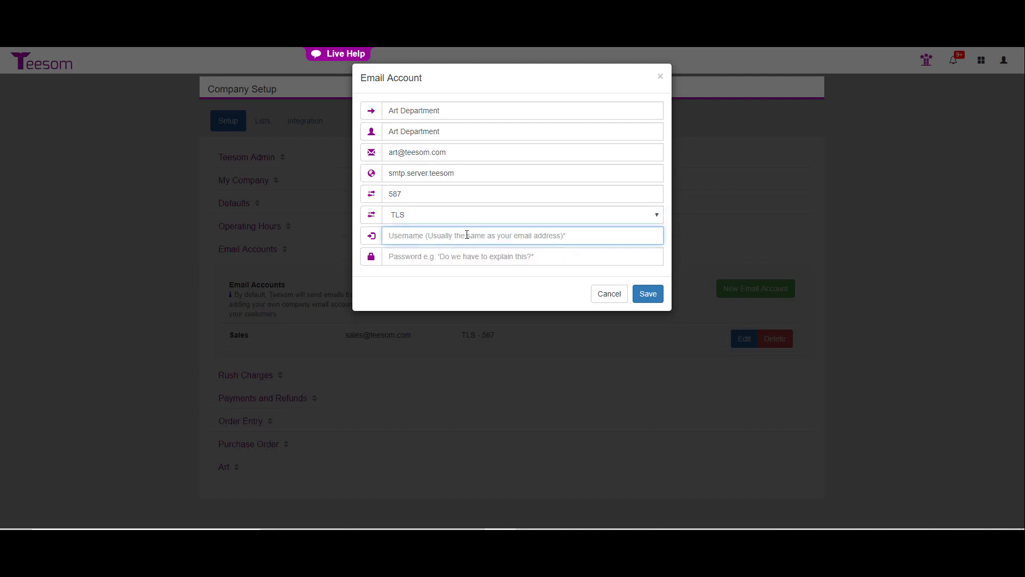
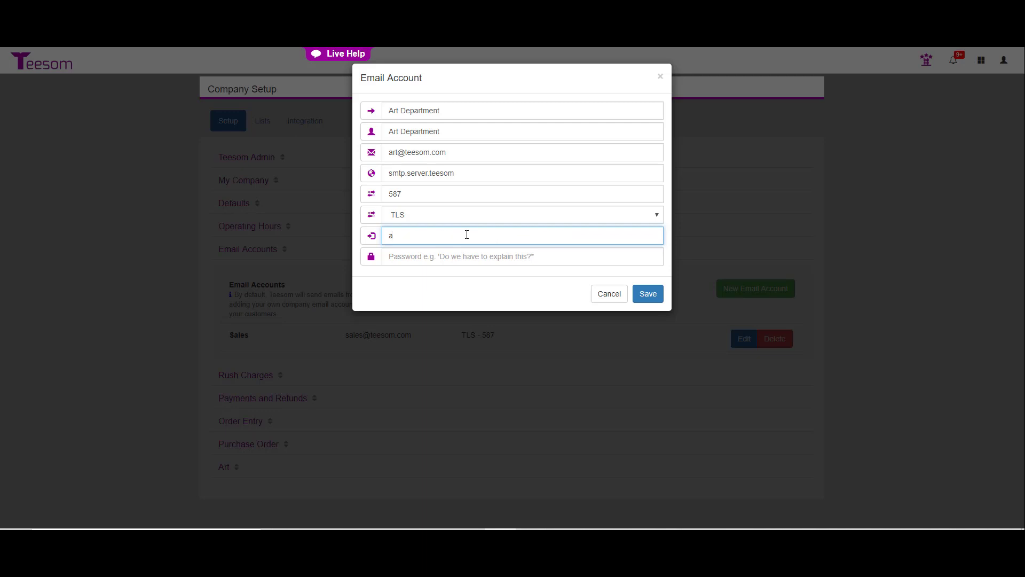
pyautogui.press('Tab')
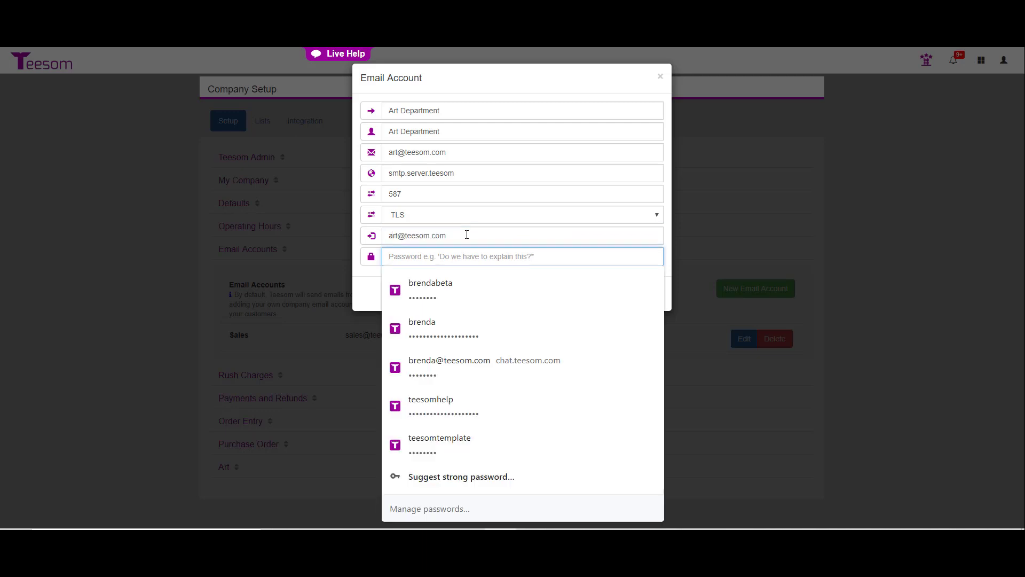
pyautogui.write('•••••••••••••••••')
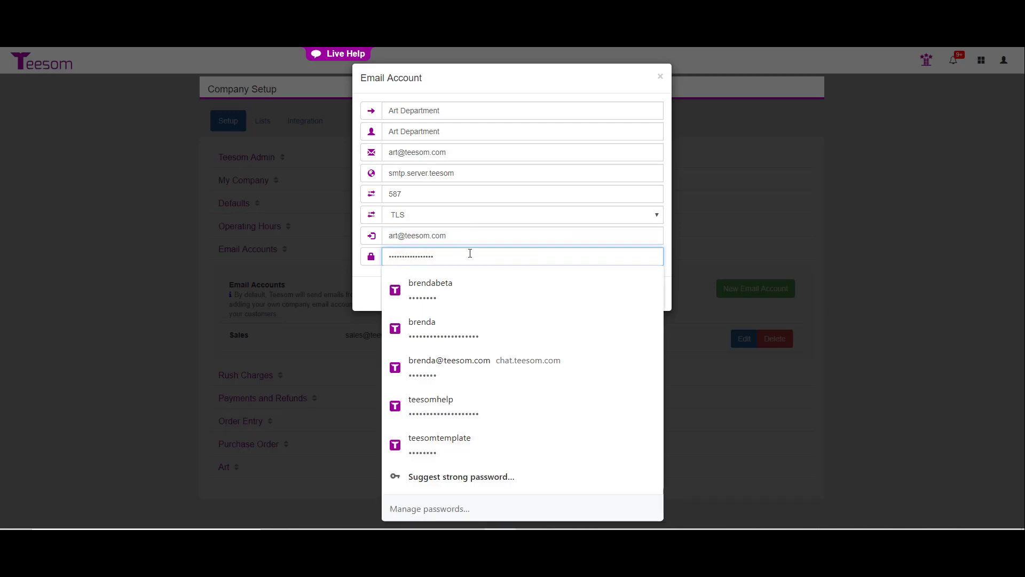
pyautogui.hotkey('shift', 'Tab')
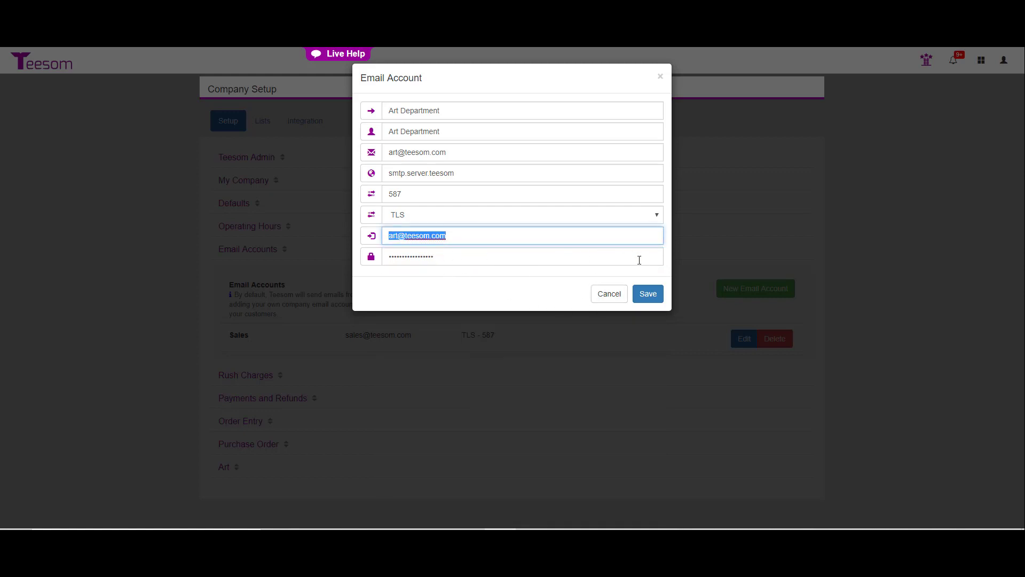
pyautogui.click(655, 302)
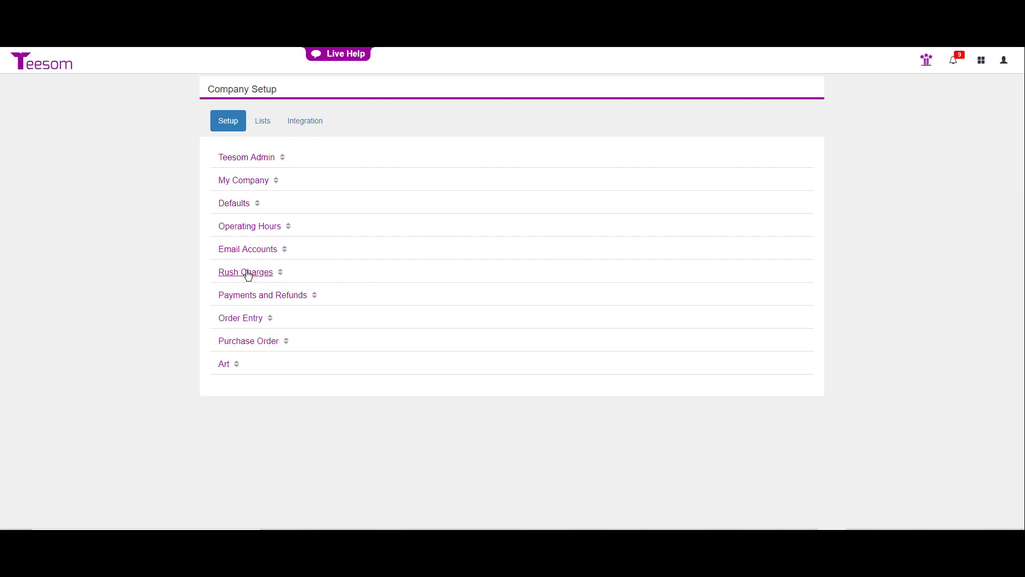
# Expand Rush Charges to show the Standard/Express/Urgent captions, 0/12/20 percent penalties and 14/5/2 days.
pyautogui.click(228, 273)
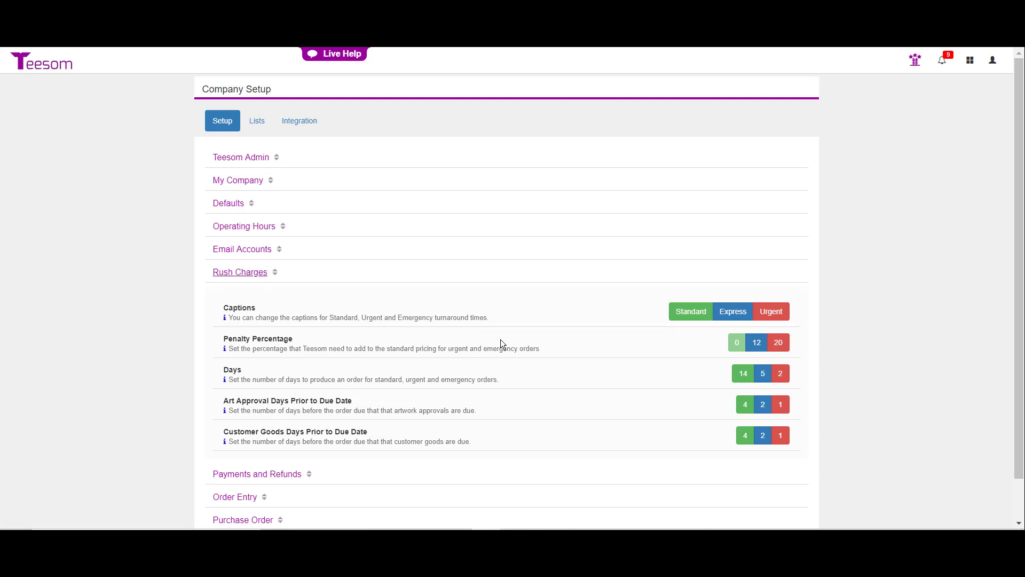
pyautogui.scroll(-1, 560, 332)
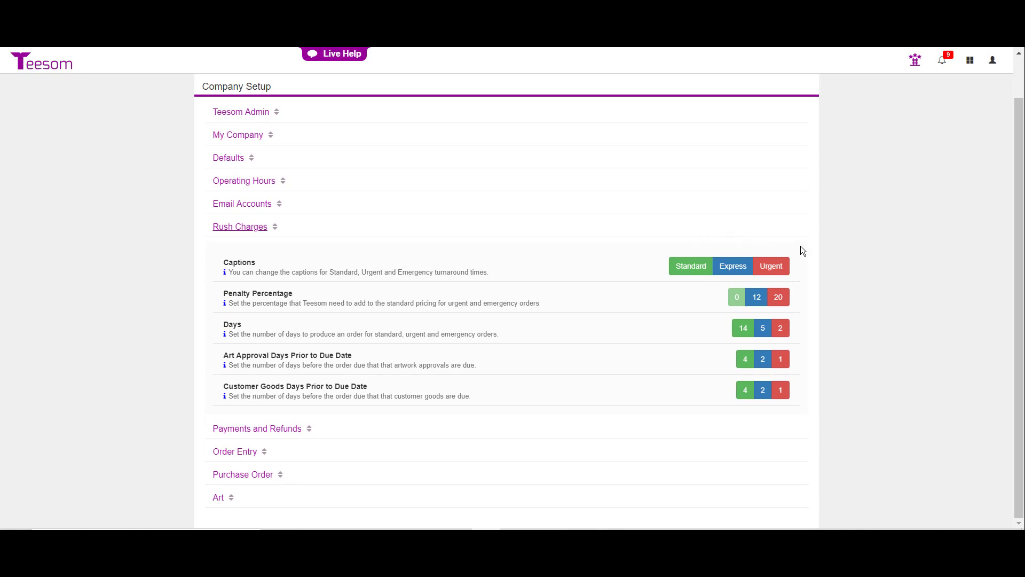
# Change the Standard, Express and Urgent captions to '14 day', '5 day' and '2 day'.
pyautogui.click(684, 267)
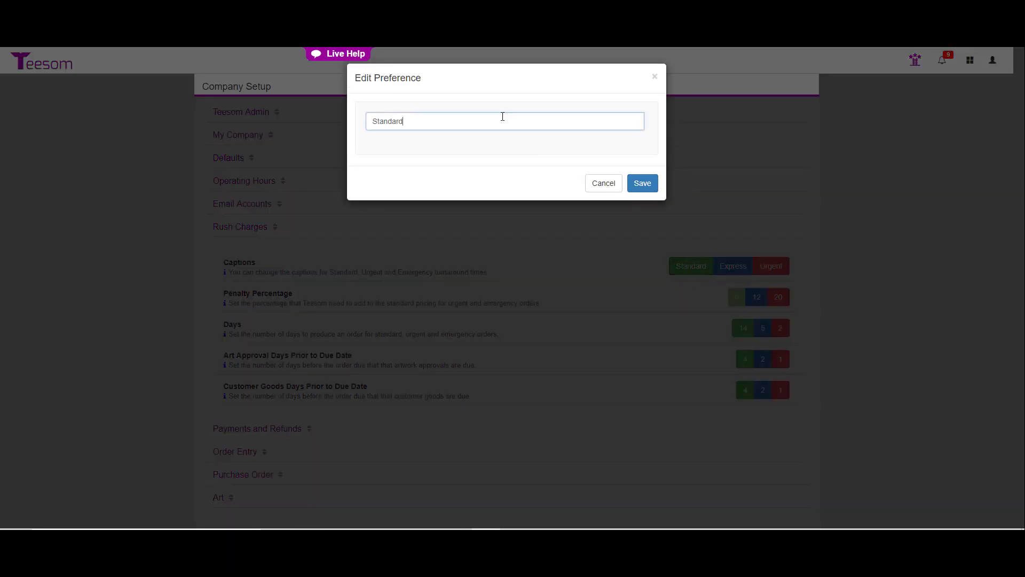
pyautogui.moveTo(502, 117); pyautogui.dragTo(287, 139)
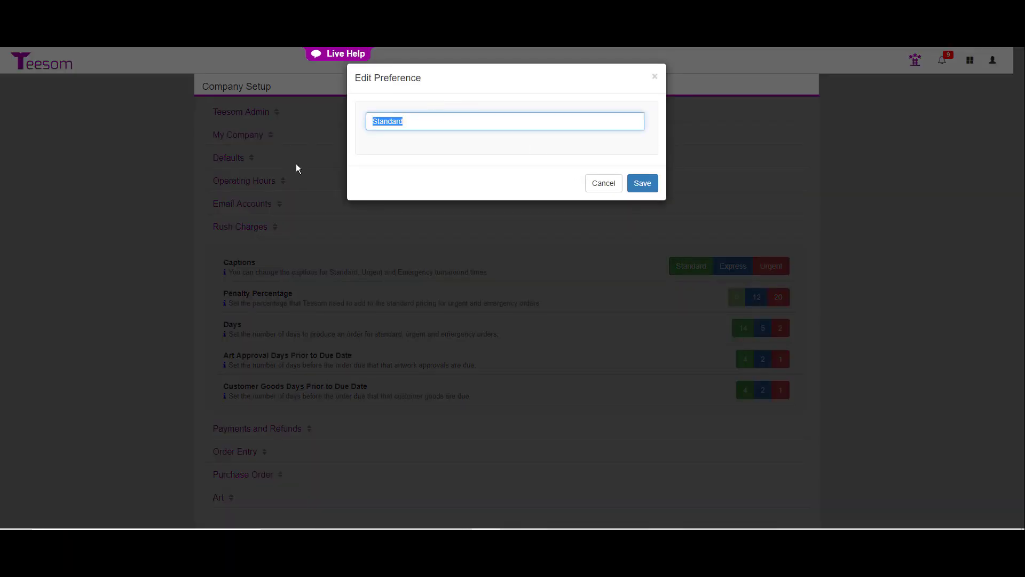
pyautogui.write('14 dau')
pyautogui.press('BackSpace')
pyautogui.write('y')
pyautogui.click(643, 184)
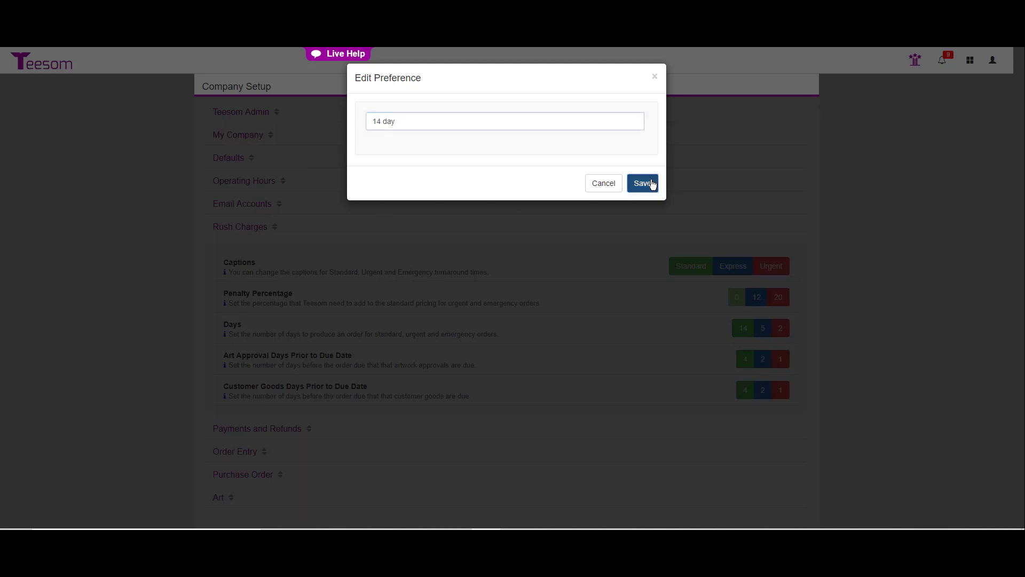
pyautogui.click(741, 273)
pyautogui.click(412, 121)
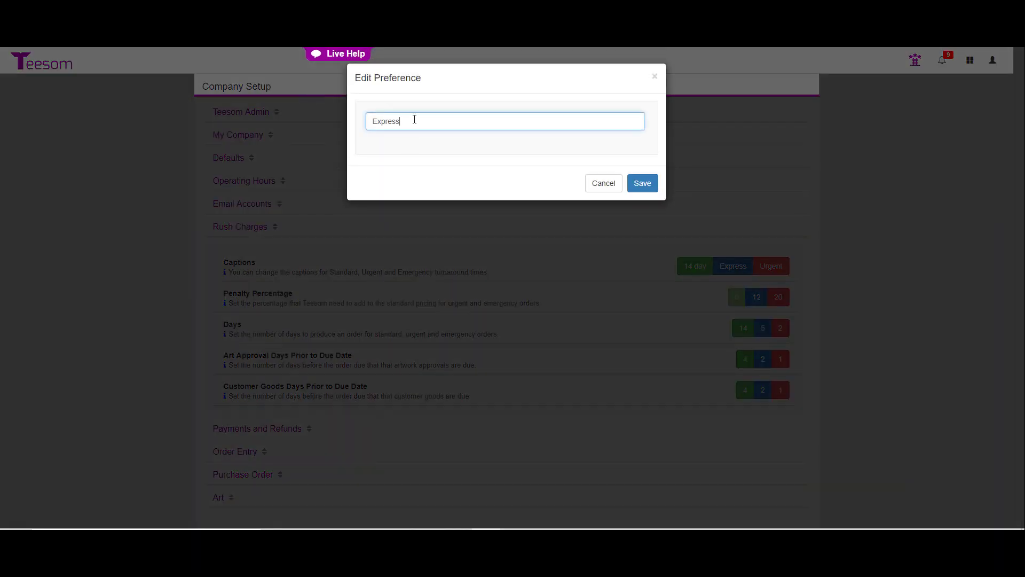
pyautogui.doubleClick(412, 121)
pyautogui.write('5 day')
pyautogui.click(640, 183)
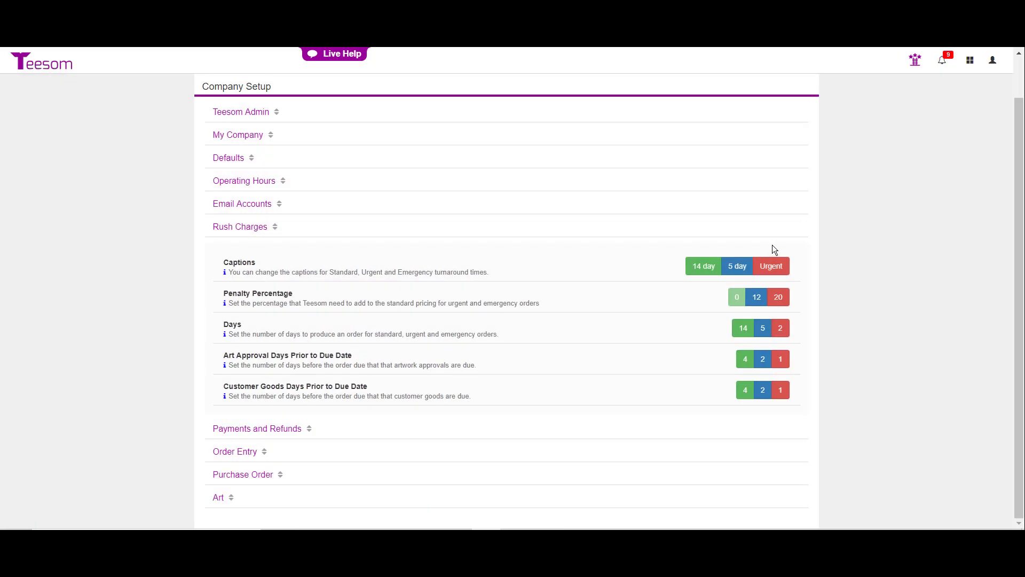
pyautogui.click(773, 267)
pyautogui.click(418, 122)
pyautogui.doubleClick(417, 122)
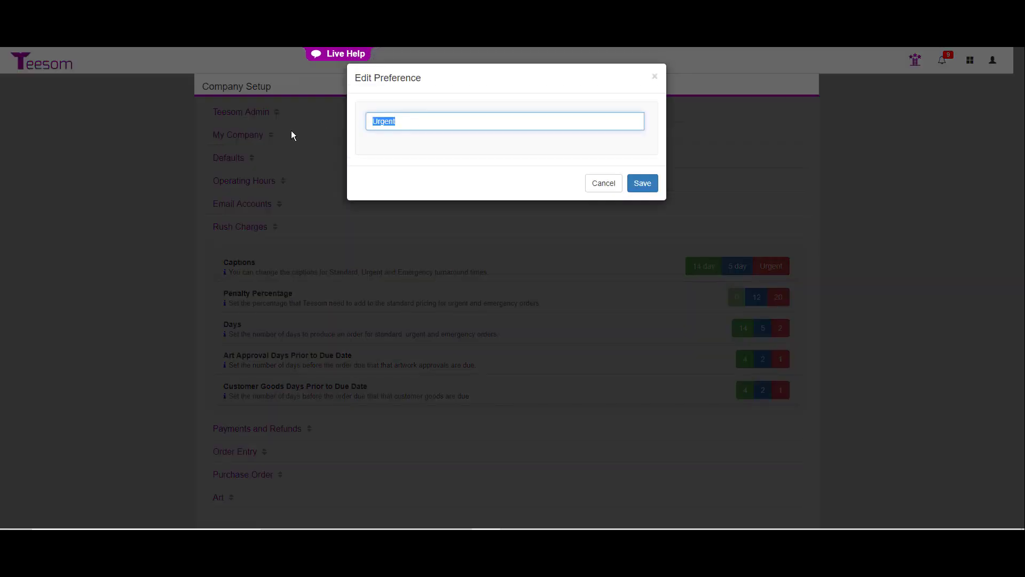
pyautogui.write('2 day')
pyautogui.click(656, 182)
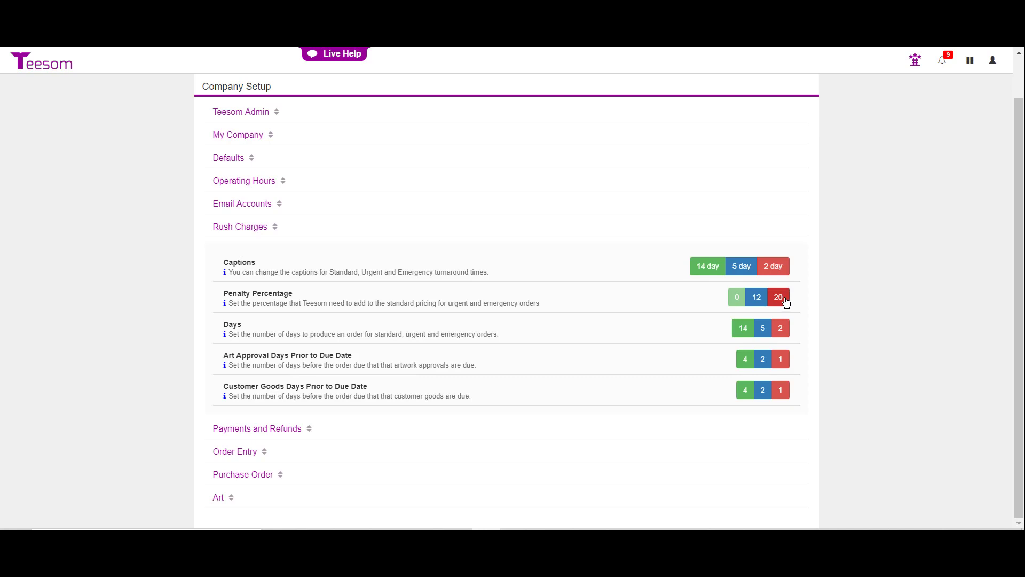
# Change the urgent rush penalty percentage from 20 to 35.
pyautogui.click(778, 297)
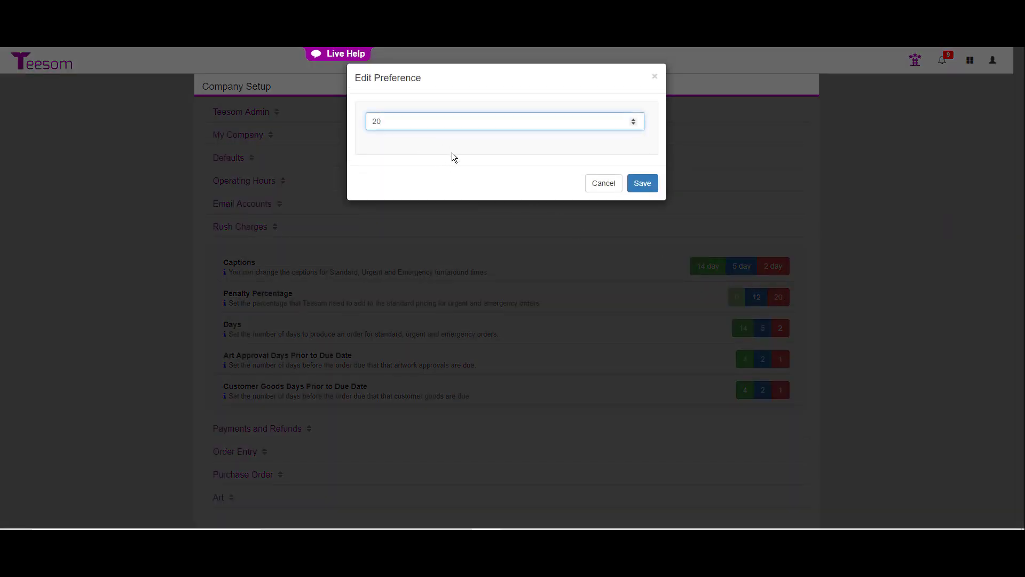
pyautogui.press('BackSpace')
pyautogui.press('BackSpace')
pyautogui.write('6')
pyautogui.write('35')
pyautogui.press('Return')
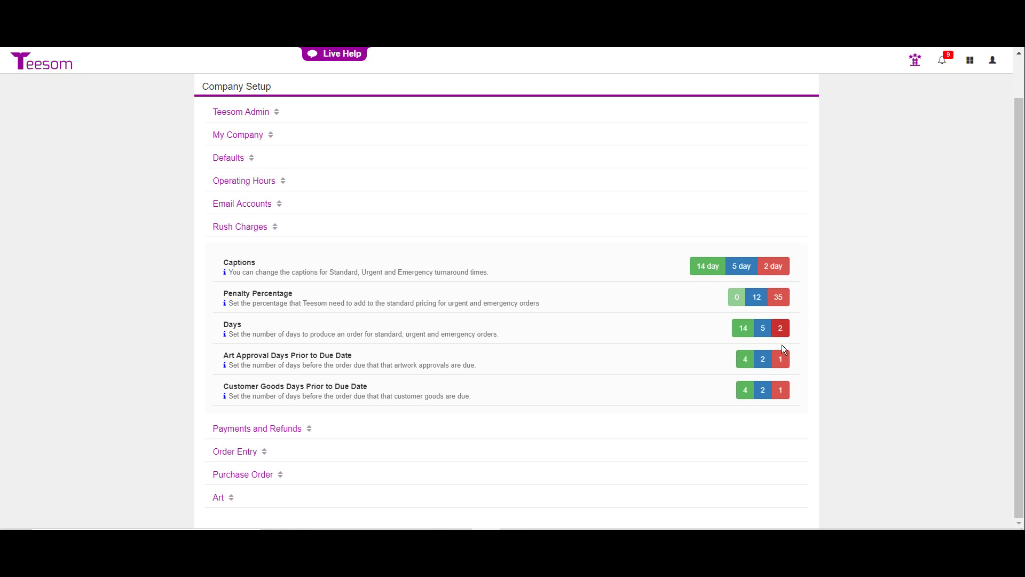
# Set standard art approval days to 10 and standard customer goods days to 7.
pyautogui.click(745, 366)
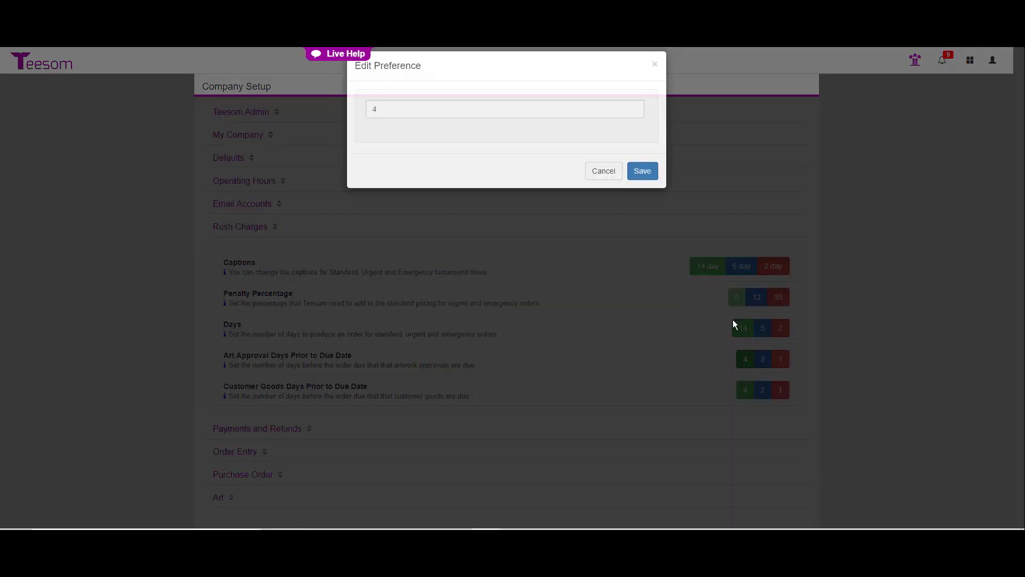
pyautogui.write('1')
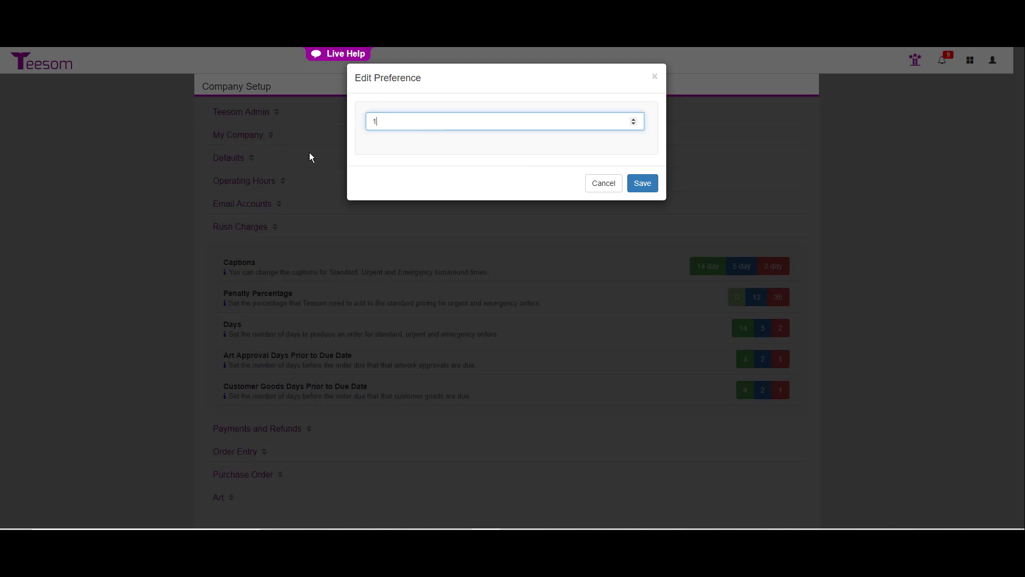
pyautogui.write('0')
pyautogui.press('Return')
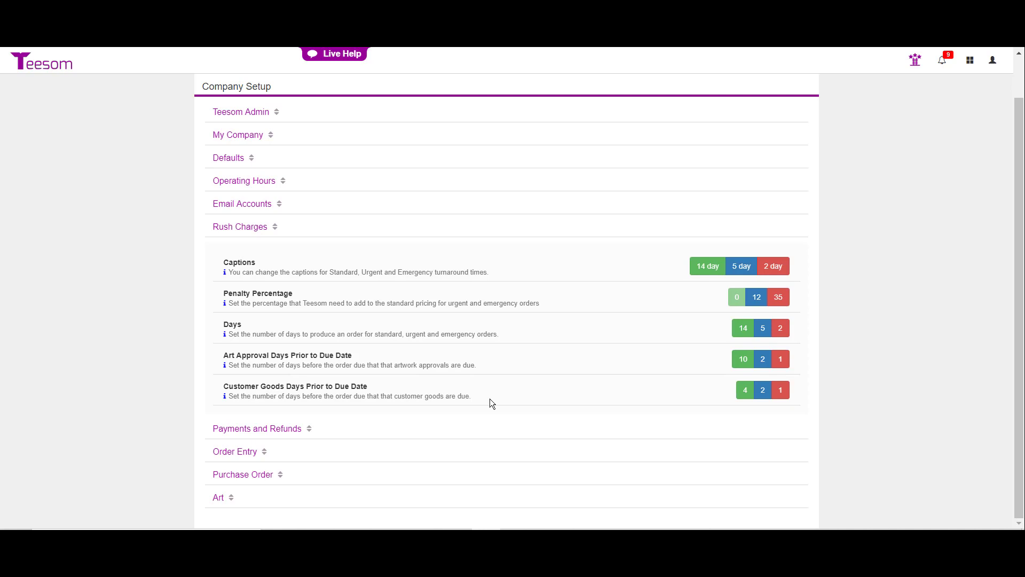
pyautogui.click(743, 391)
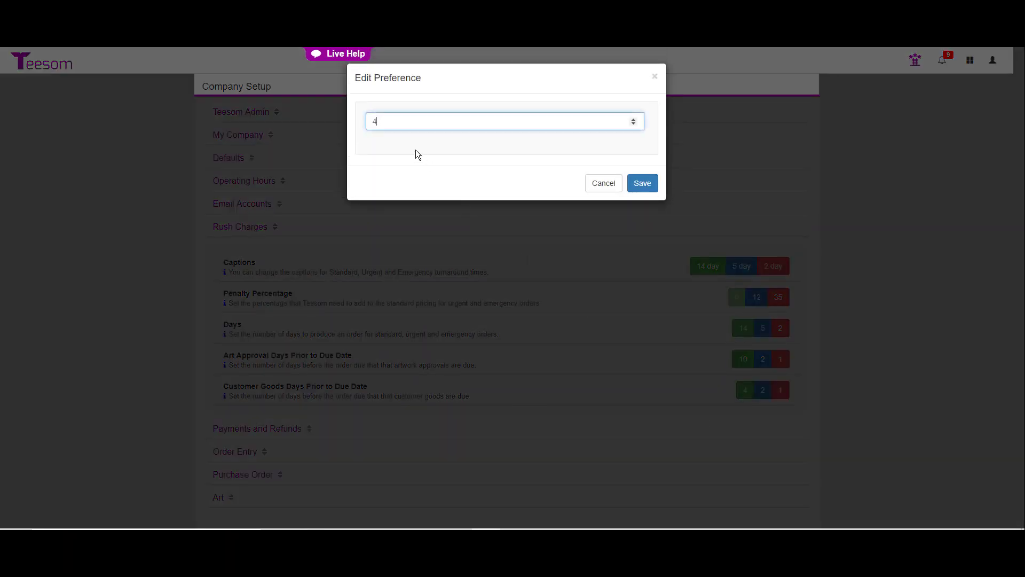
pyautogui.moveTo(395, 118); pyautogui.dragTo(318, 141)
pyautogui.write('7')
pyautogui.click(632, 185)
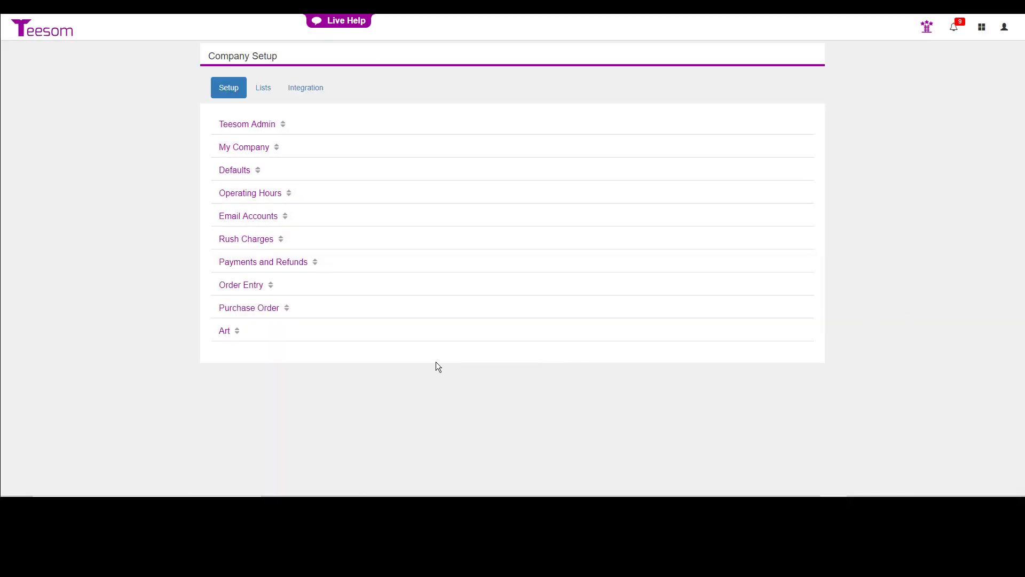
# Copy all the Payment Received template HTML from Payments and Refunds into Notepad.
pyautogui.click(248, 262)
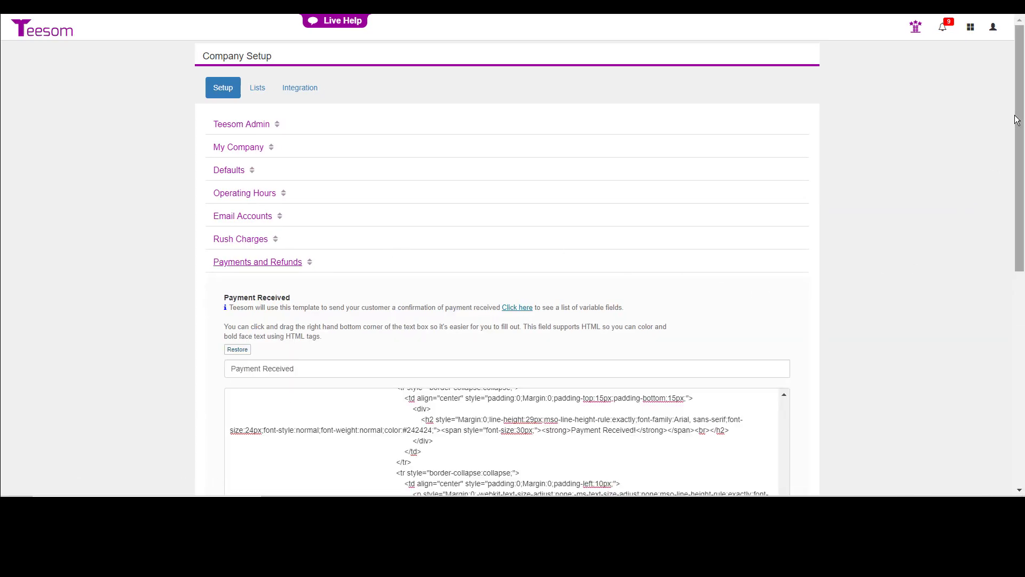
pyautogui.moveTo(1015, 133); pyautogui.dragTo(1024, 337)
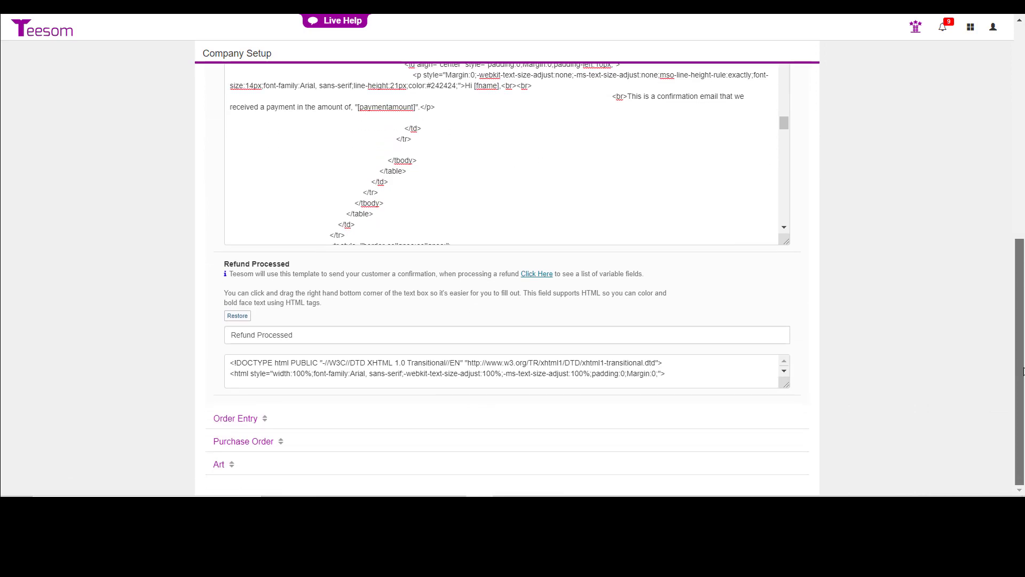
pyautogui.moveTo(1024, 370)
pyautogui.mouseDown()
pyautogui.moveTo(1015, 172)
pyautogui.moveTo(1019, 239)
pyautogui.mouseUp()
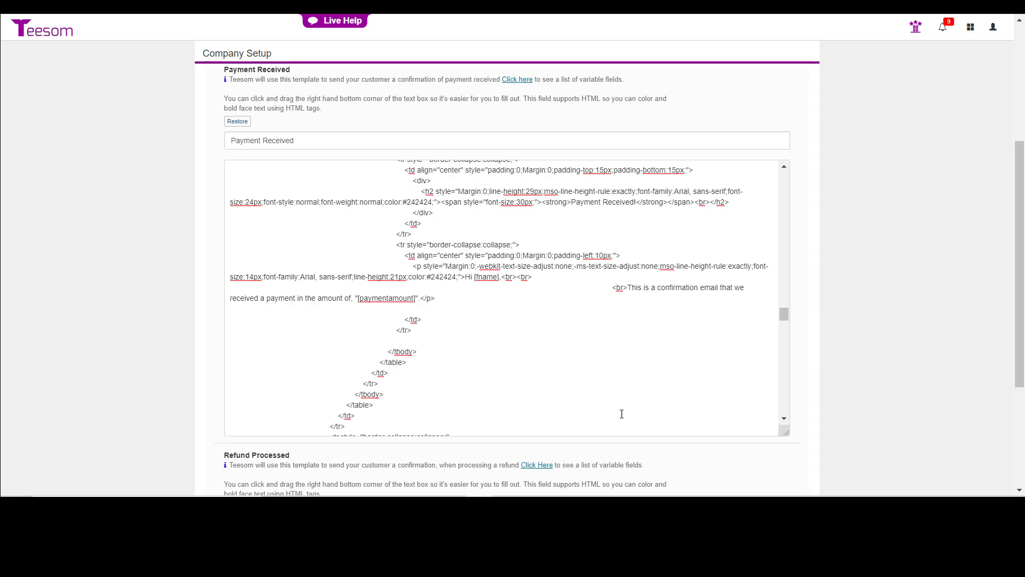
pyautogui.scroll(-3, 621, 413)
pyautogui.scroll(-3, 667, 387)
pyautogui.scroll(-3, 521, 410)
pyautogui.scroll(-2, 531, 391)
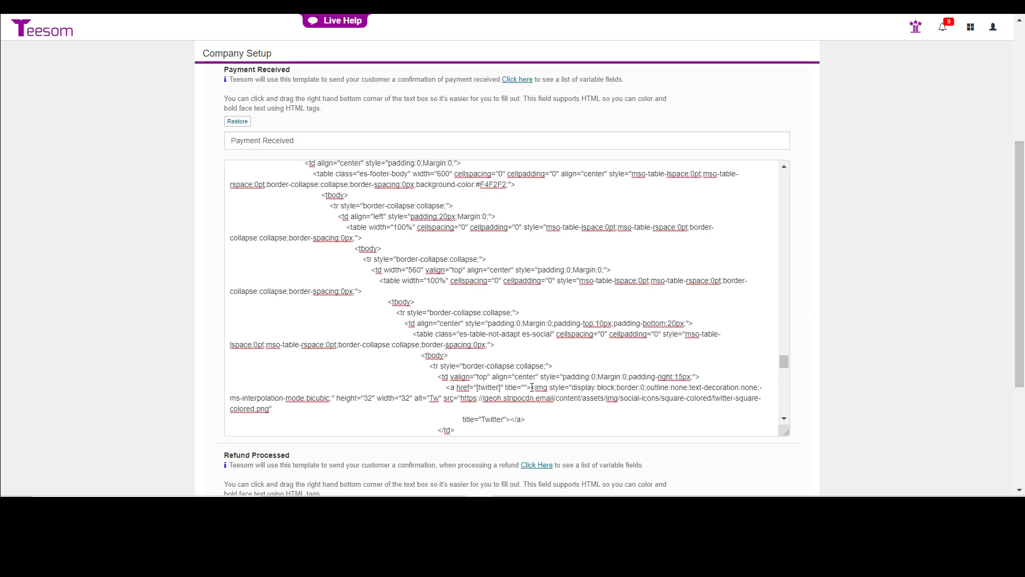
pyautogui.scroll(-3, 531, 387)
pyautogui.scroll(-3, 532, 378)
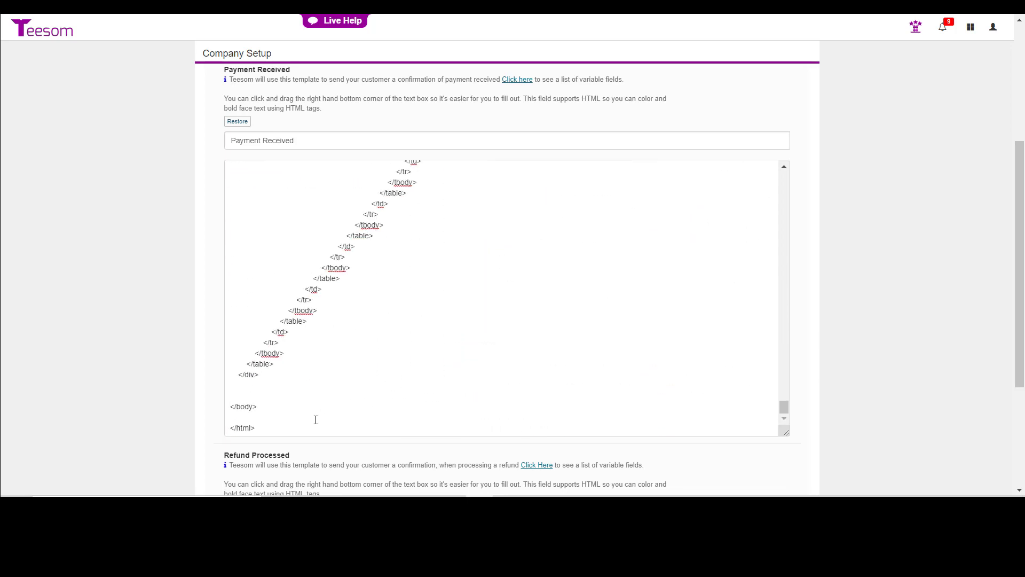
pyautogui.moveTo(315, 419); pyautogui.dragTo(112, 11)
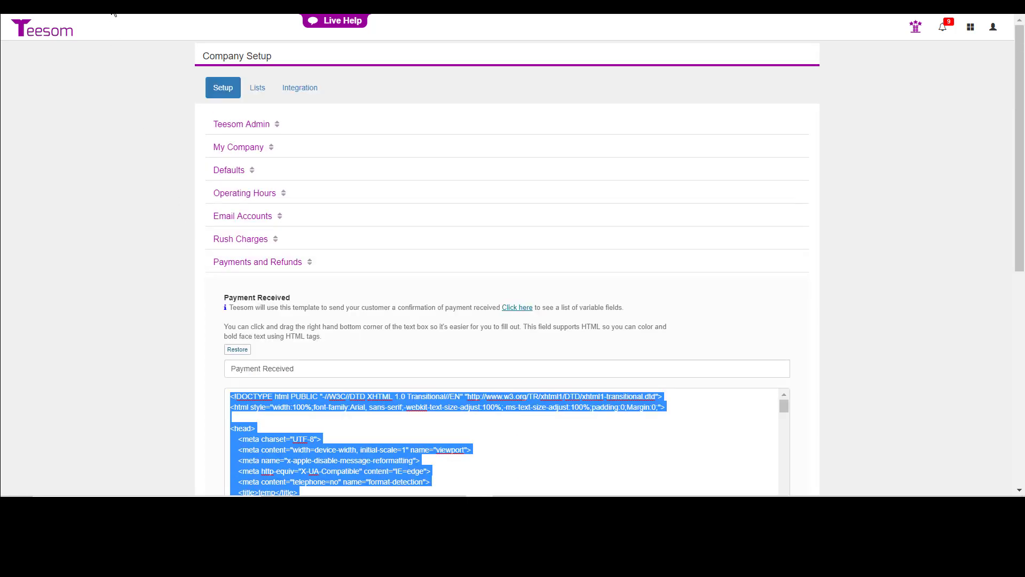
pyautogui.rightClick(512, 411)
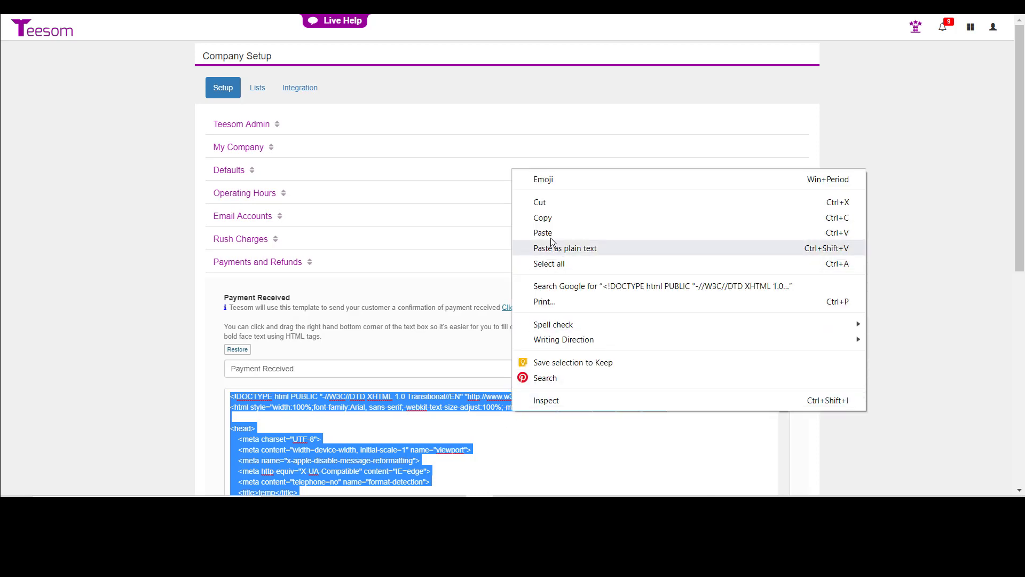
pyautogui.click(542, 218)
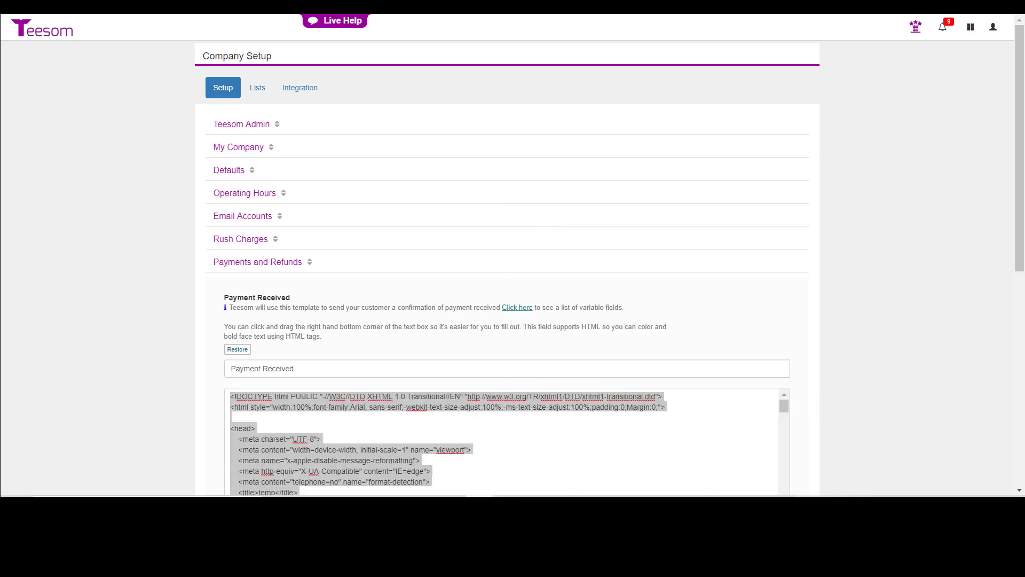
pyautogui.hotkey('ctrl', 'v')
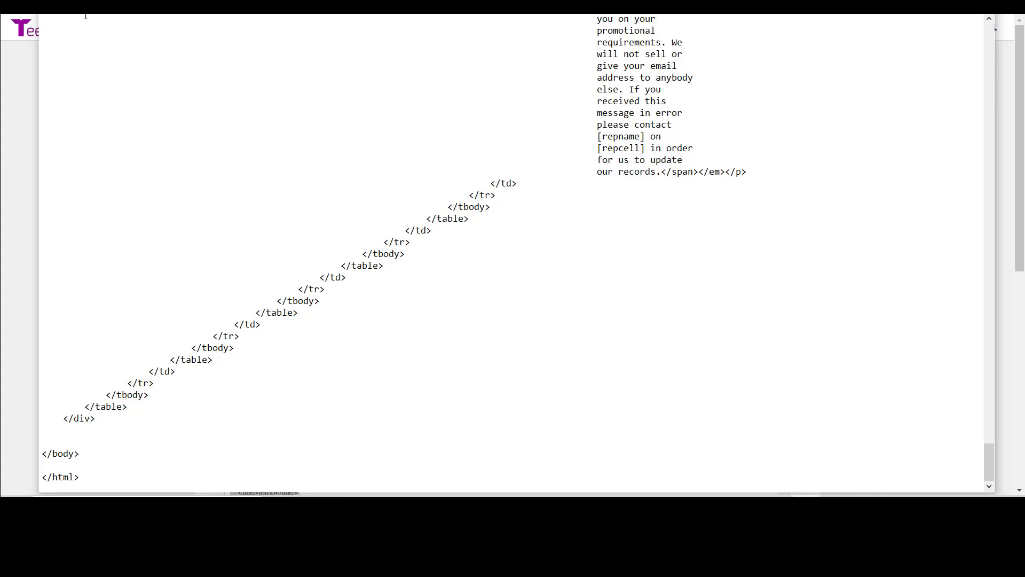
# Save the Notepad text to the Desktop as 'Payment email.html'.
pyautogui.click(46, 15)
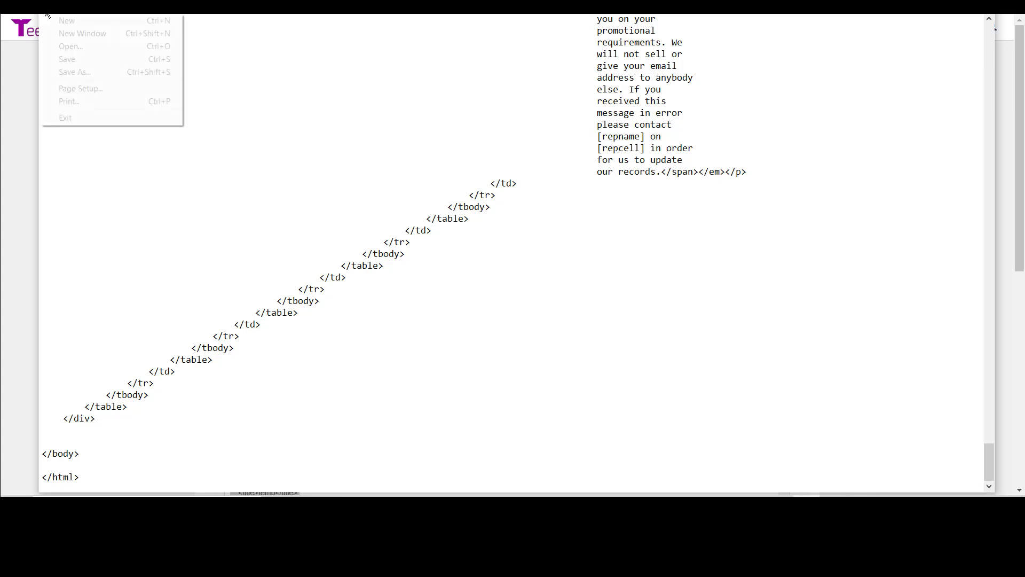
pyautogui.click(81, 76)
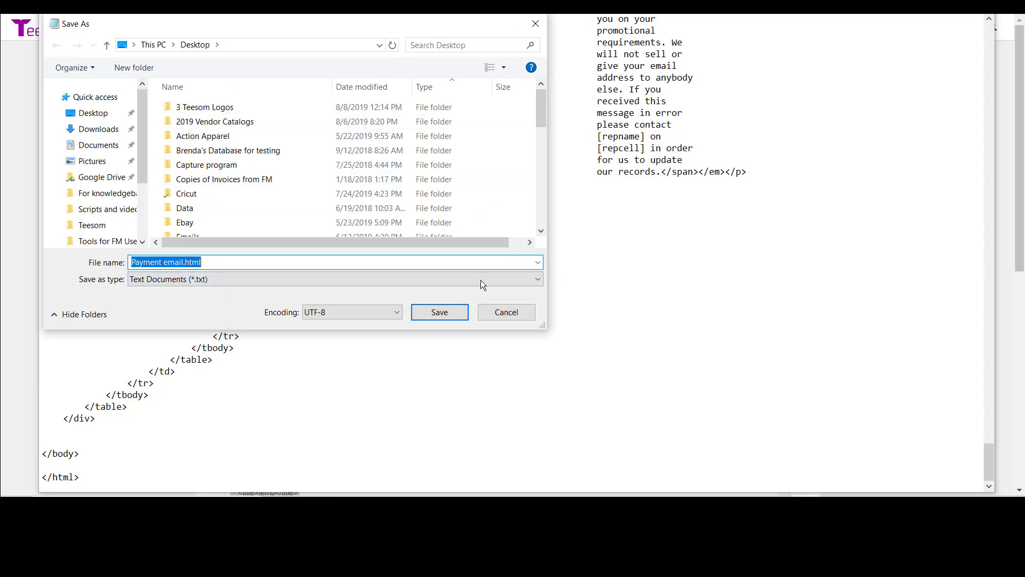
pyautogui.click(510, 317)
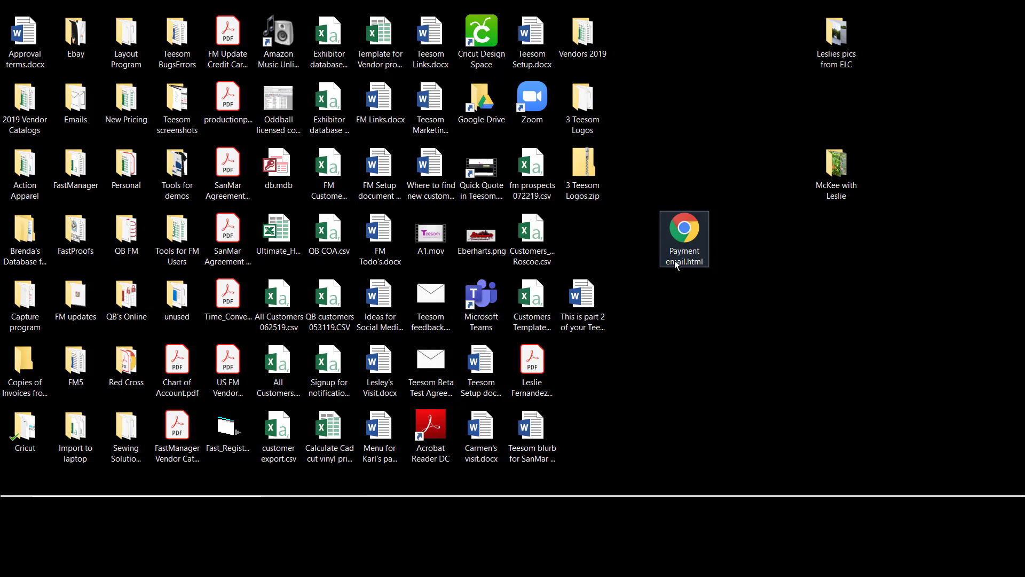
# Open 'Payment email.html' from the desktop in Chrome to preview the Payment Received email.
pyautogui.doubleClick(687, 229)
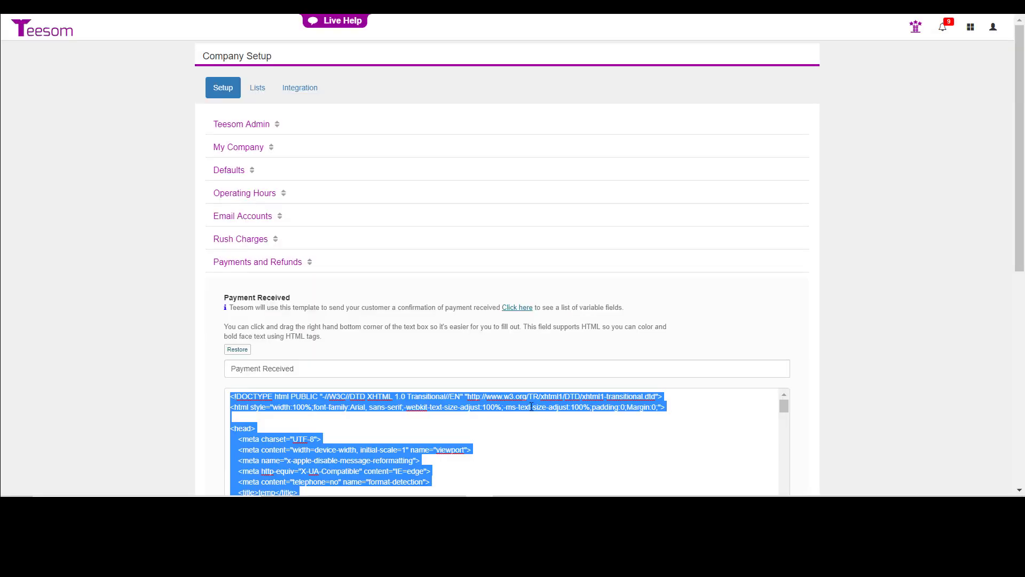
pyautogui.scroll(-3, 835, 288)
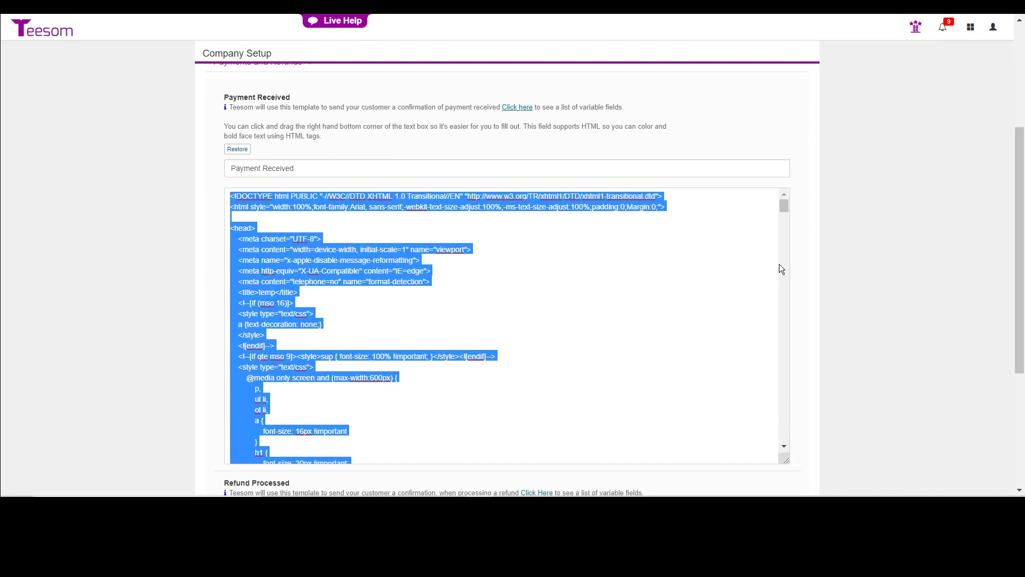
# Open variables.pdf, which lists placeholders like [mycompanyname] and [fulldate], then close it.
pyautogui.click(518, 111)
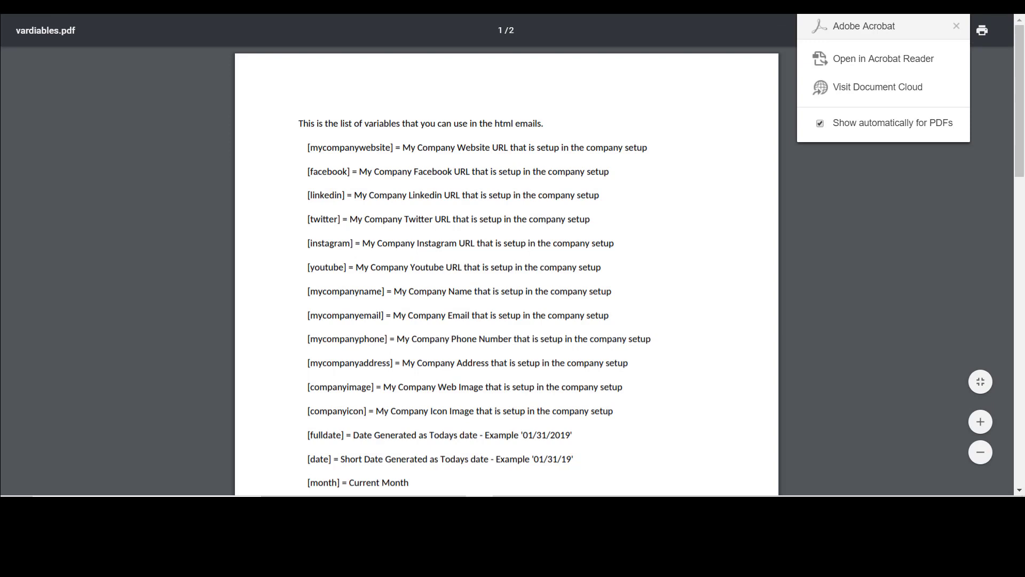
pyautogui.hotkey('ctrl', 'w')
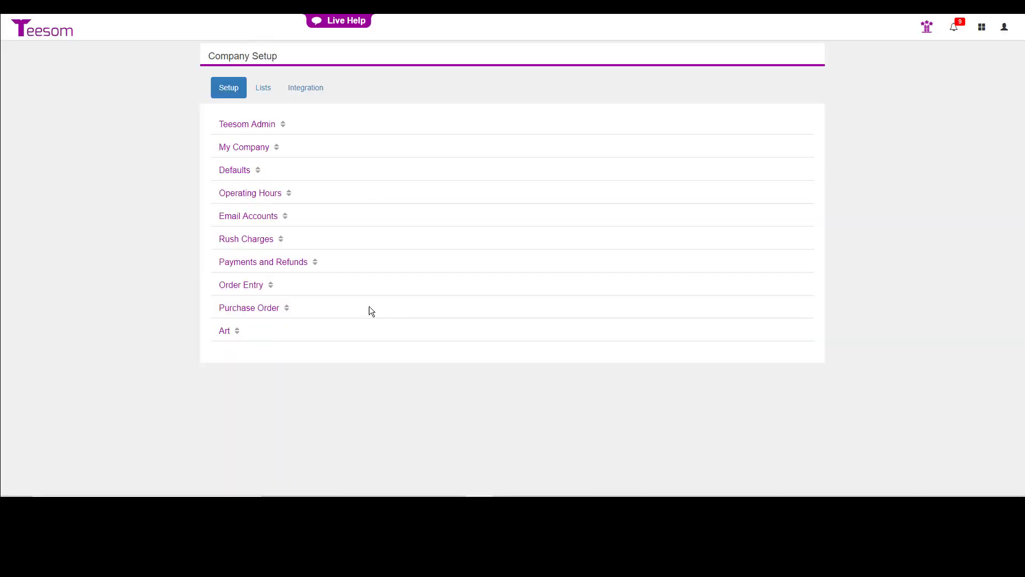
# Expand Payments and Refunds and select the confirmation sentence in the preview and the template HTML.
pyautogui.click(293, 263)
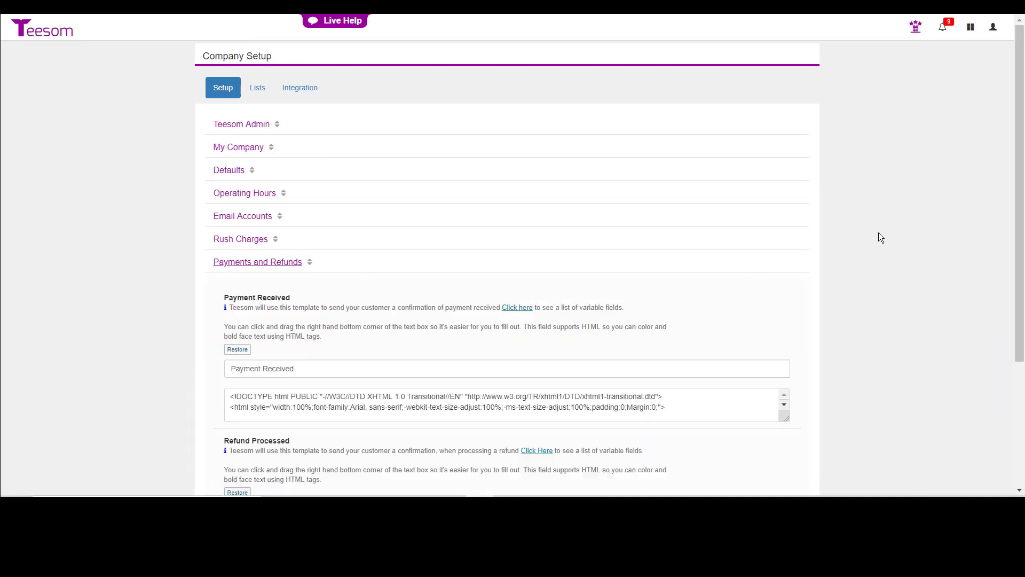
pyautogui.scroll(-3, 1024, 200)
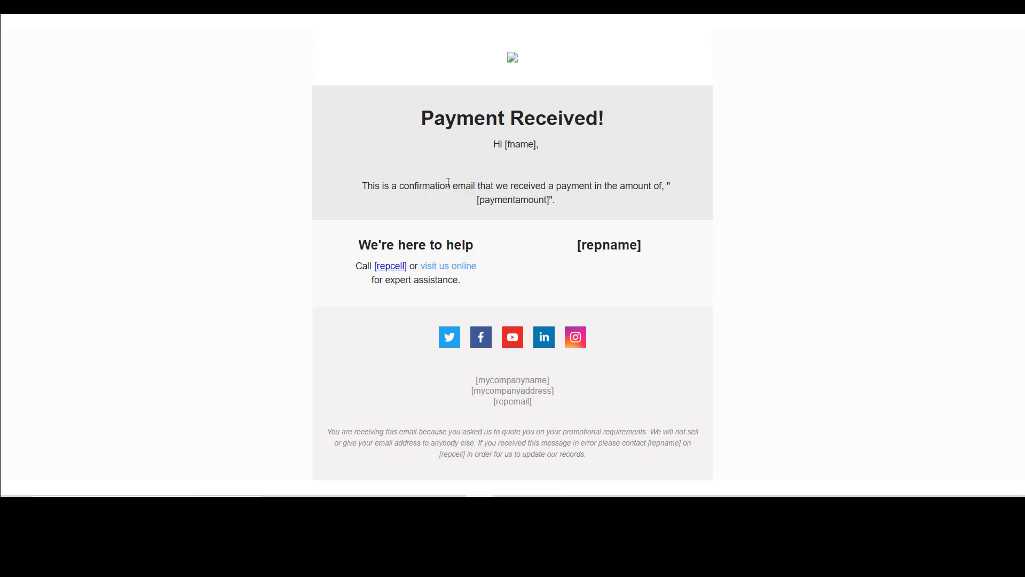
pyautogui.moveTo(361, 184); pyautogui.dragTo(438, 193)
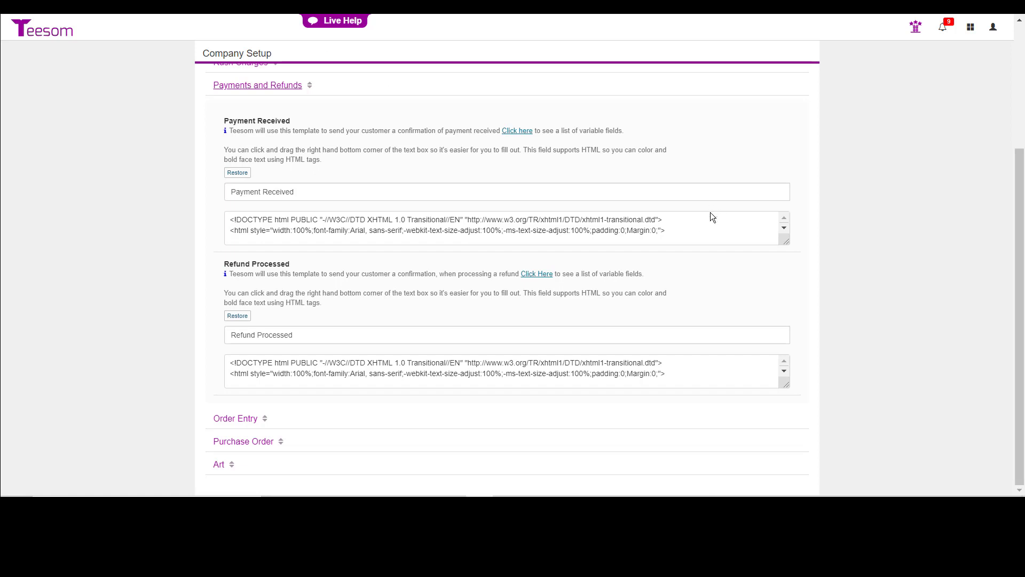
pyautogui.moveTo(719, 231)
pyautogui.mouseDown()
pyautogui.moveTo(488, 206)
pyautogui.moveTo(732, 229)
pyautogui.mouseUp()
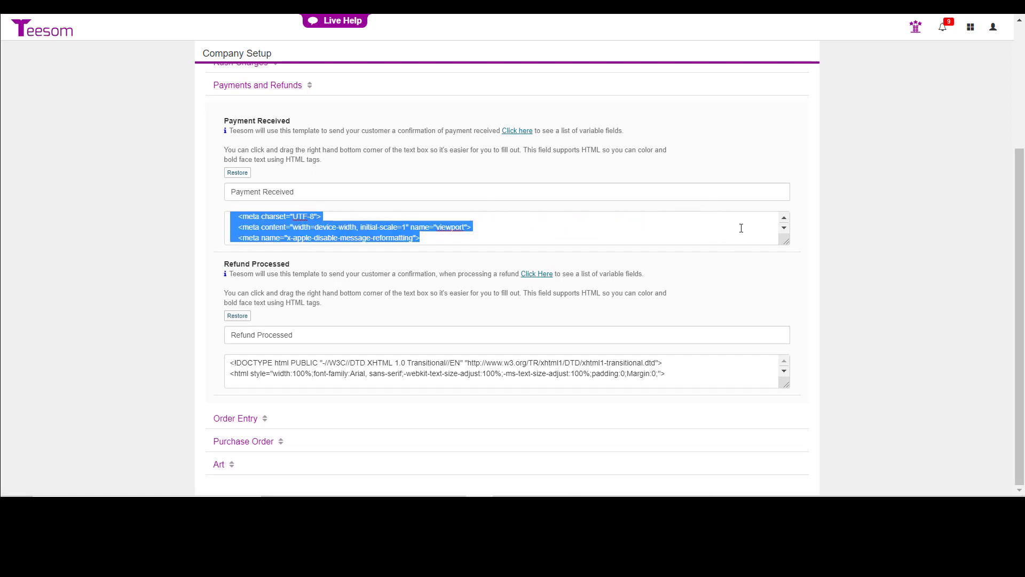
pyautogui.click(741, 226)
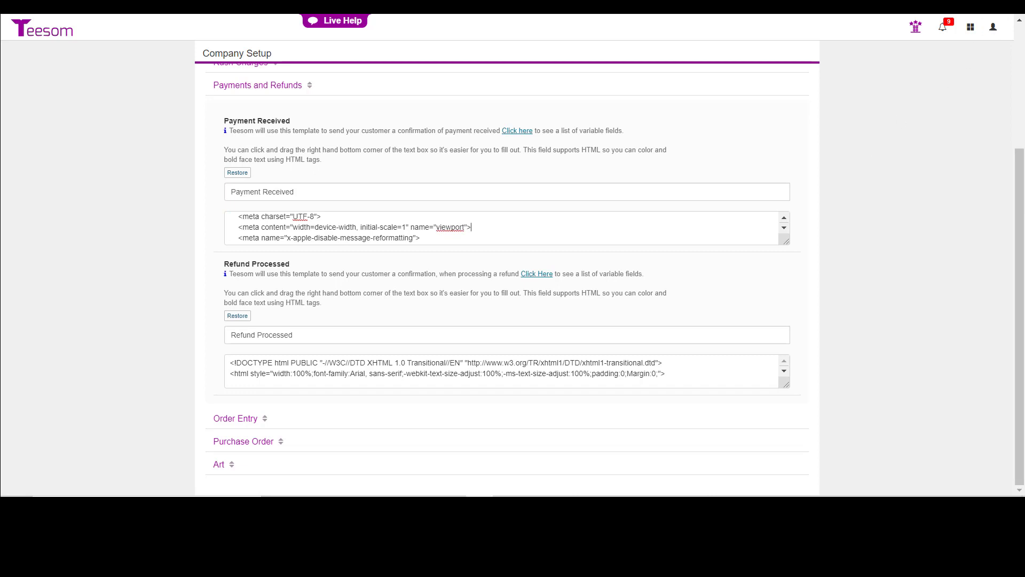
# Search the page for 'email' and enlarge the template editor around the confirmation lines.
pyautogui.click(999, 15)
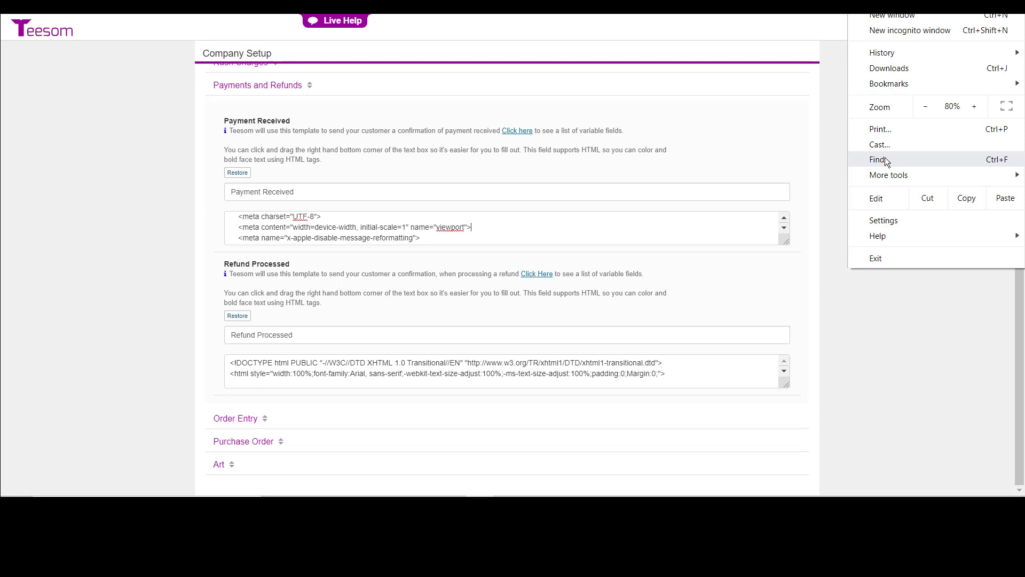
pyautogui.click(998, 161)
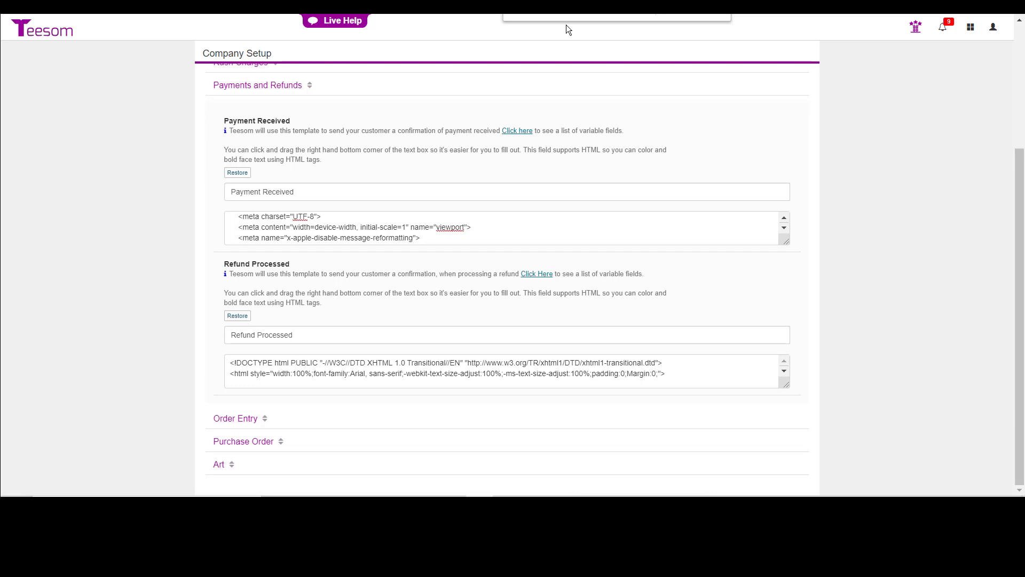
pyautogui.write('email')
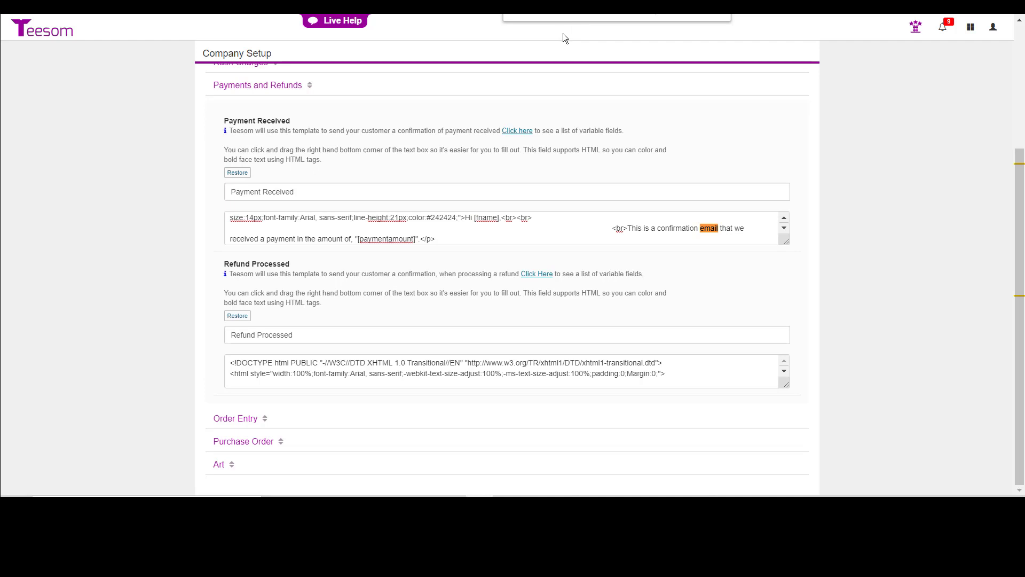
pyautogui.moveTo(785, 241)
pyautogui.mouseDown()
pyautogui.moveTo(811, 276)
pyautogui.moveTo(879, 446)
pyautogui.mouseUp()
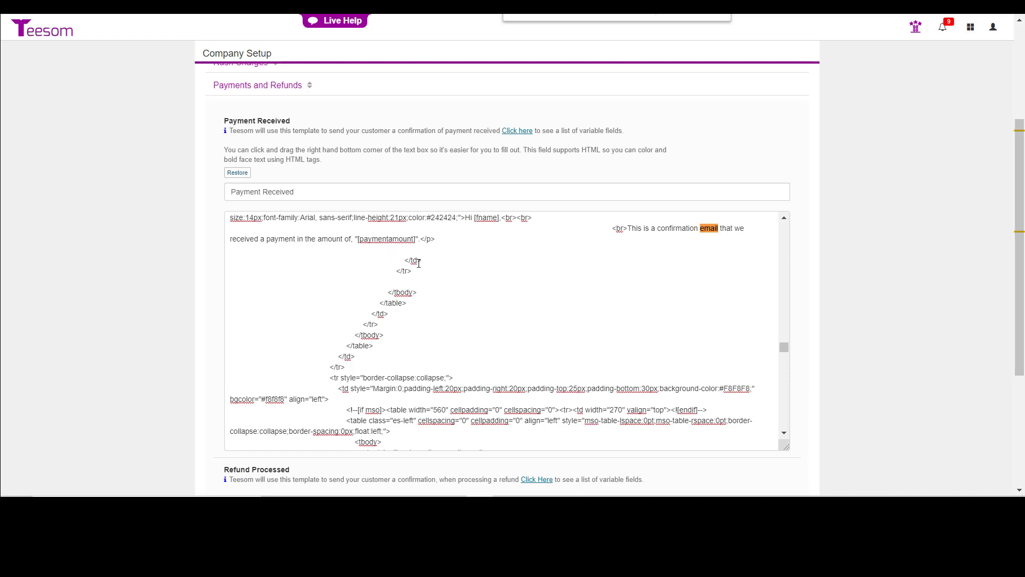
pyautogui.moveTo(612, 230); pyautogui.dragTo(630, 229)
pyautogui.moveTo(394, 271); pyautogui.dragTo(422, 273)
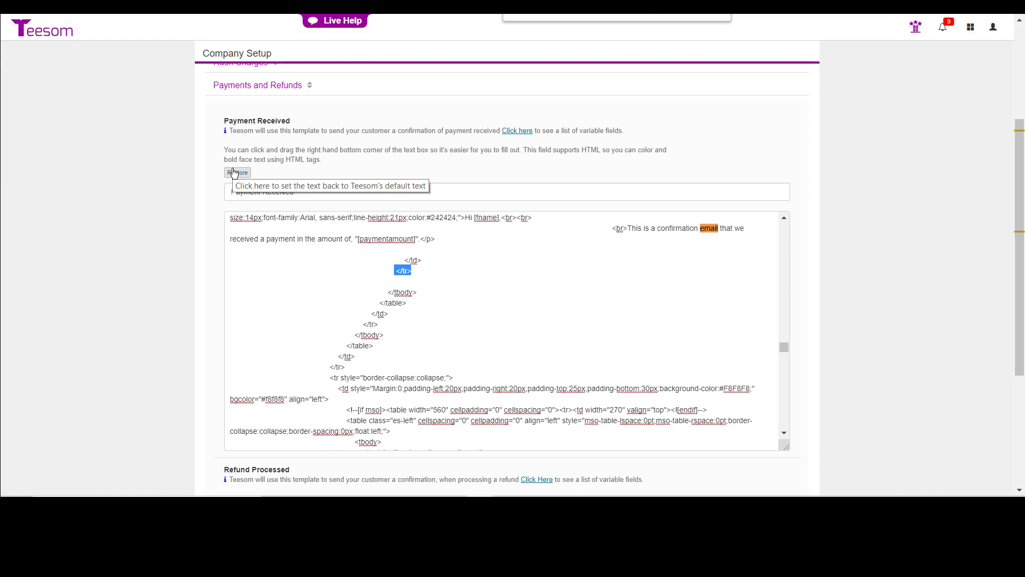
# Open the Live Help chat panel and close it again.
pyautogui.click(346, 27)
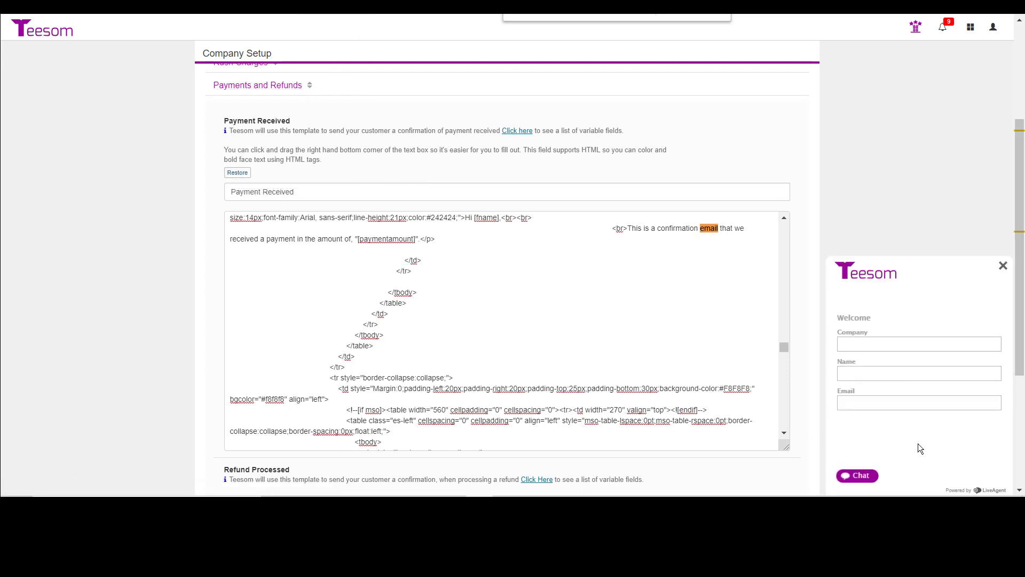
pyautogui.click(1002, 267)
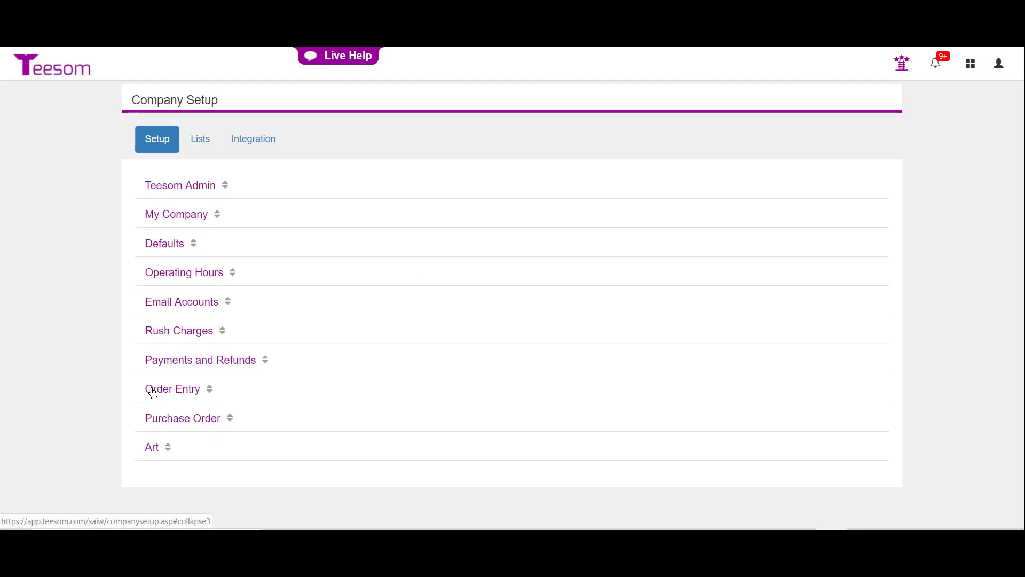
pyautogui.click(154, 391)
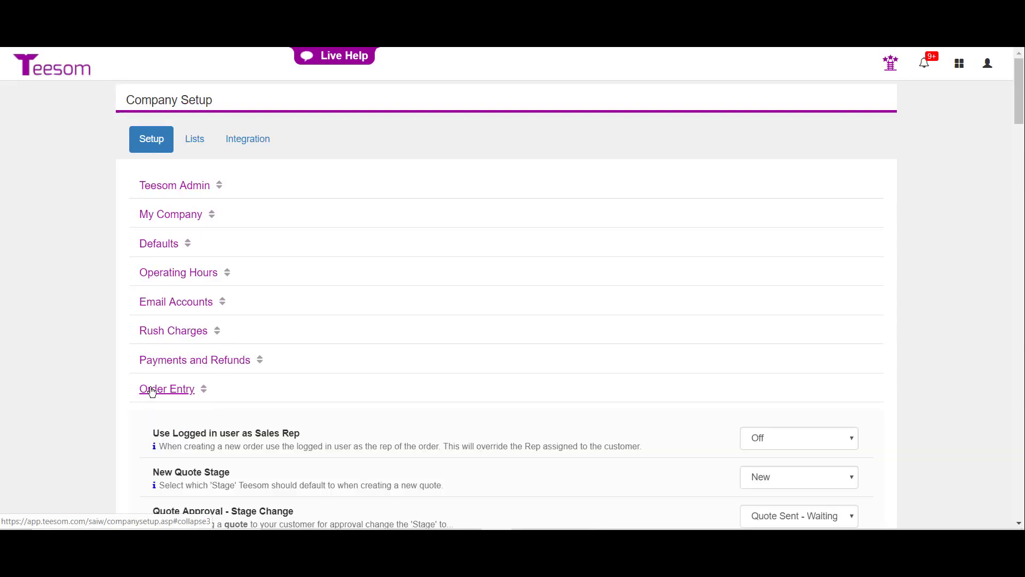
pyautogui.scroll(-1, 151, 392)
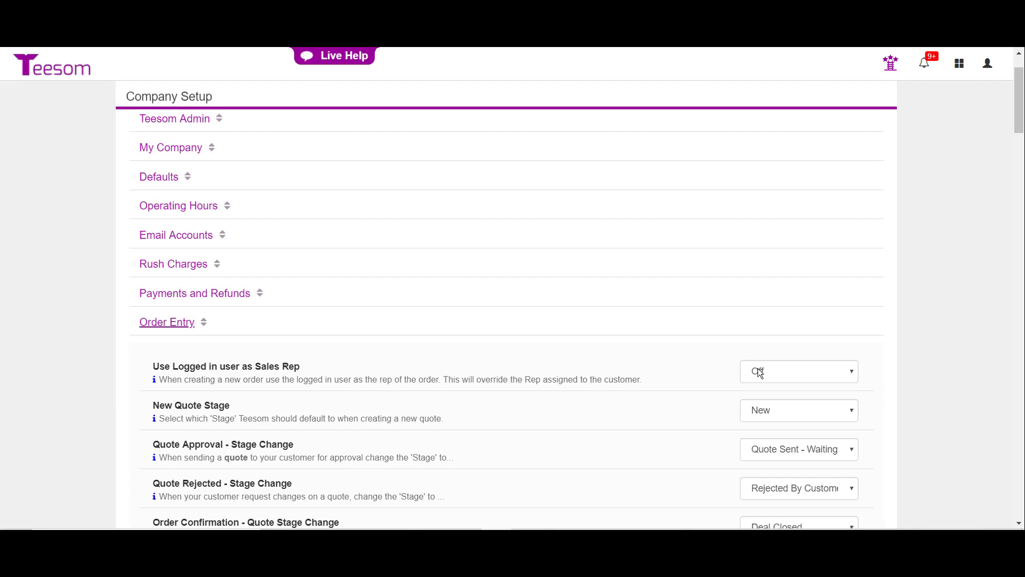
pyautogui.scroll(-1, 495, 399)
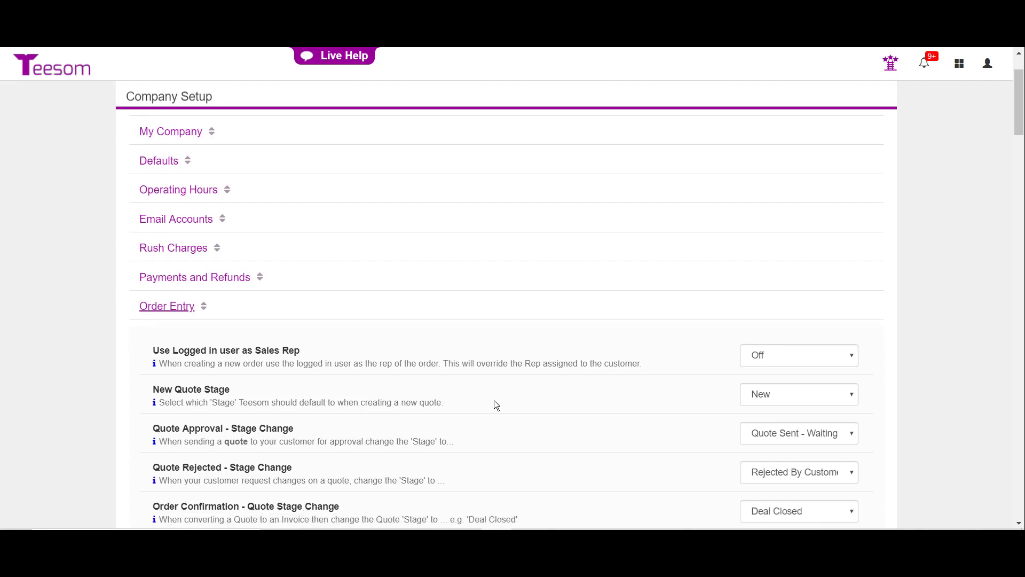
pyautogui.scroll(-2, 489, 398)
pyautogui.scroll(-1, 490, 397)
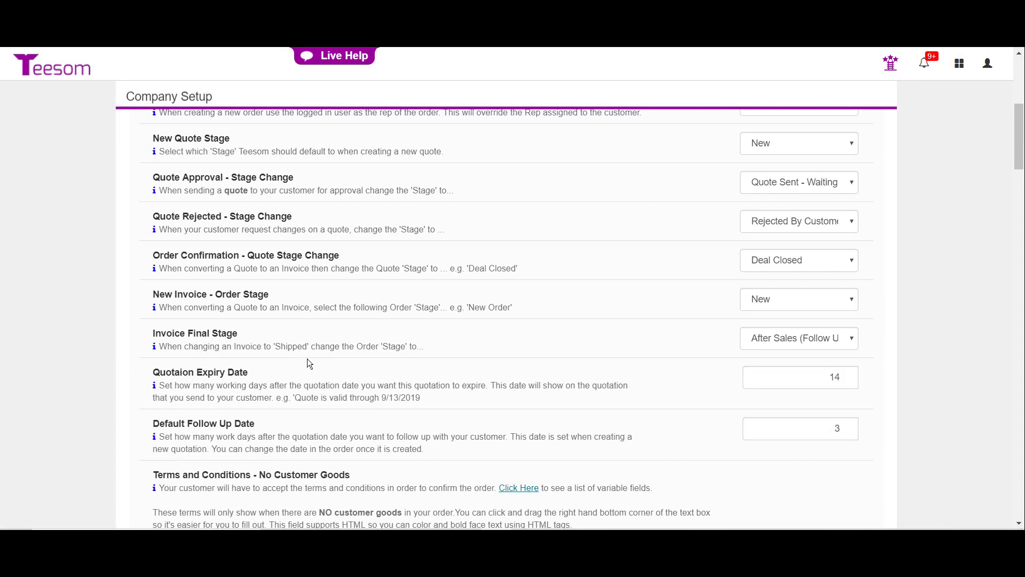
pyautogui.click(834, 143)
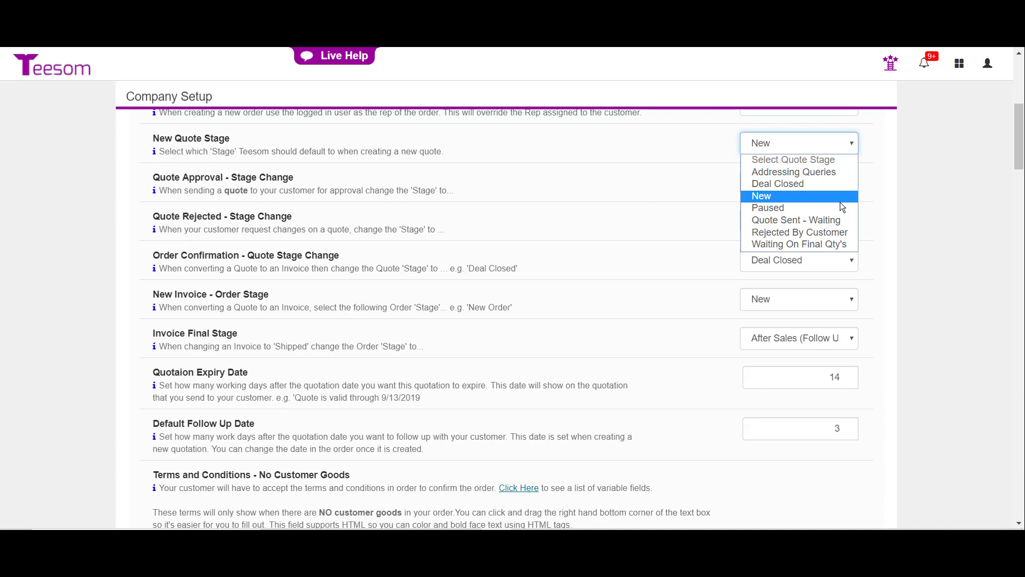
pyautogui.click(875, 188)
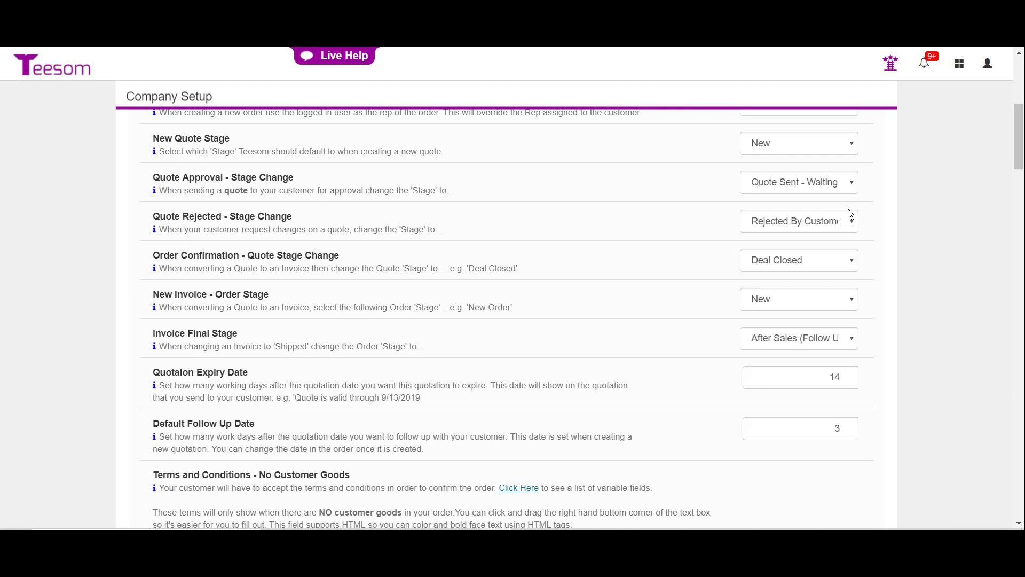
pyautogui.scroll(-4, 292, 320)
pyautogui.scroll(-1, 292, 319)
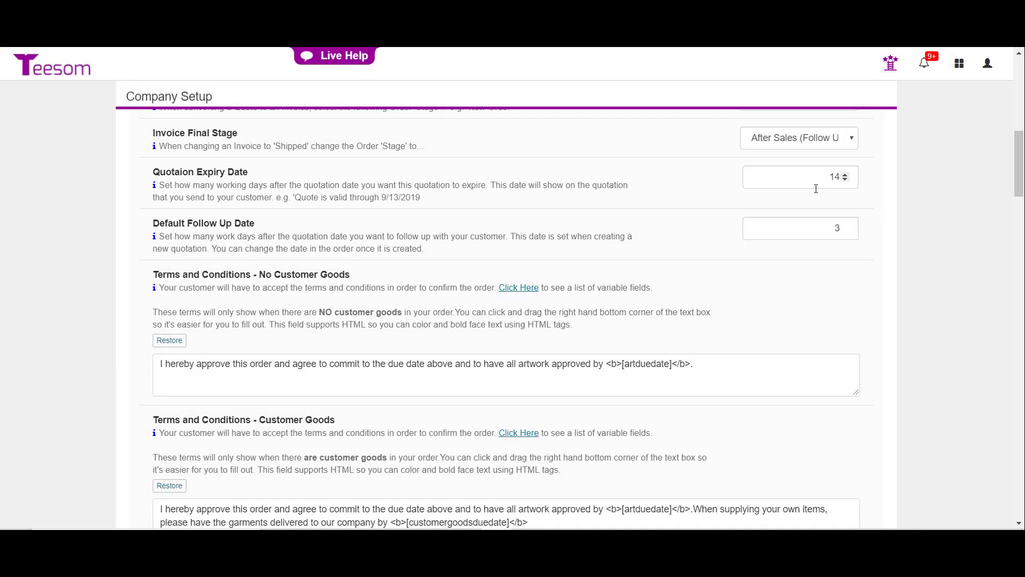
# Select the quotation expiry value of 14 days for replacement.
pyautogui.click(824, 182)
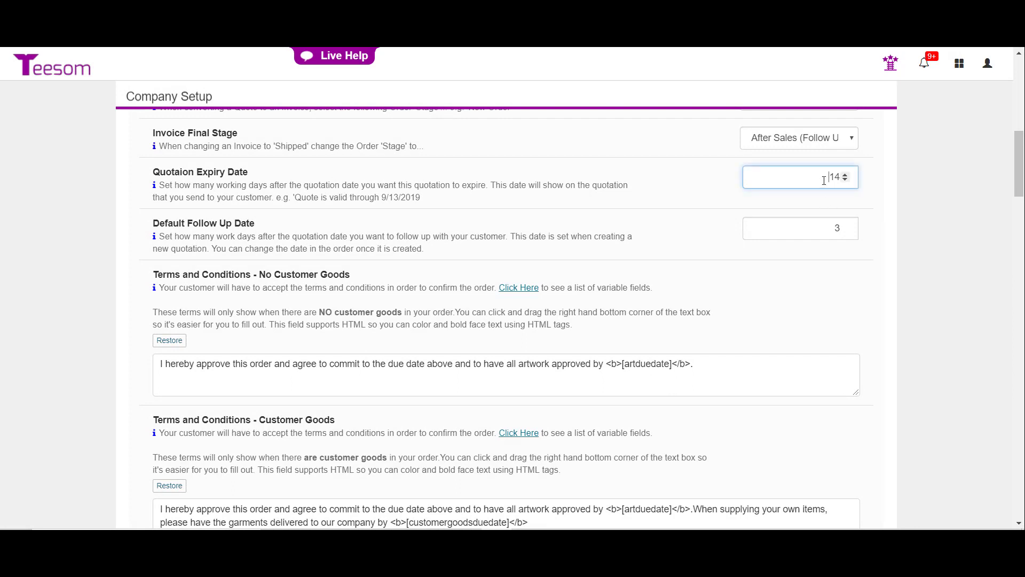
pyautogui.doubleClick(826, 186)
pyautogui.scroll(-2, 813, 244)
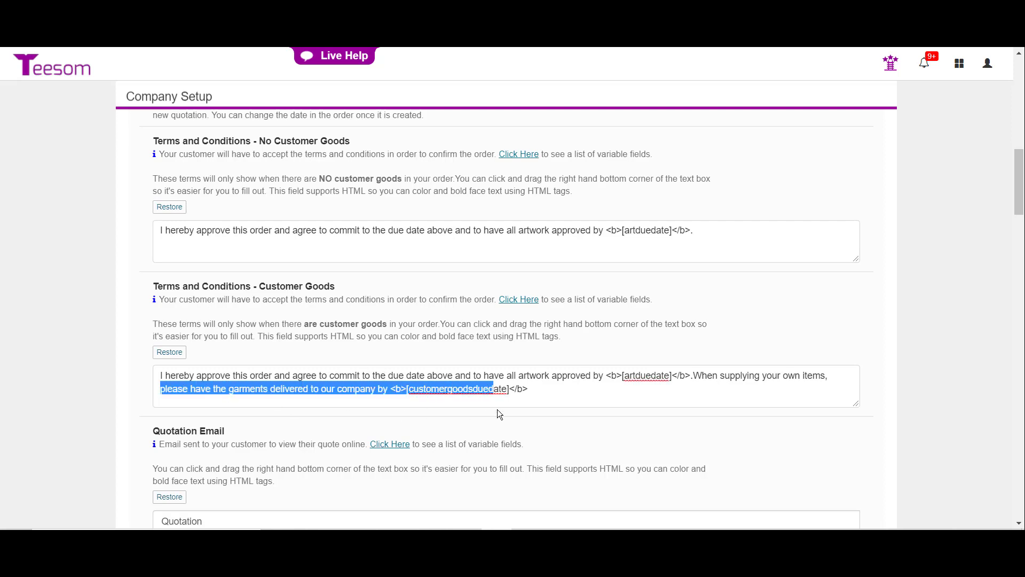
pyautogui.moveTo(160, 389); pyautogui.dragTo(501, 412)
pyautogui.scroll(-3, 115, 352)
pyautogui.scroll(-1, 113, 347)
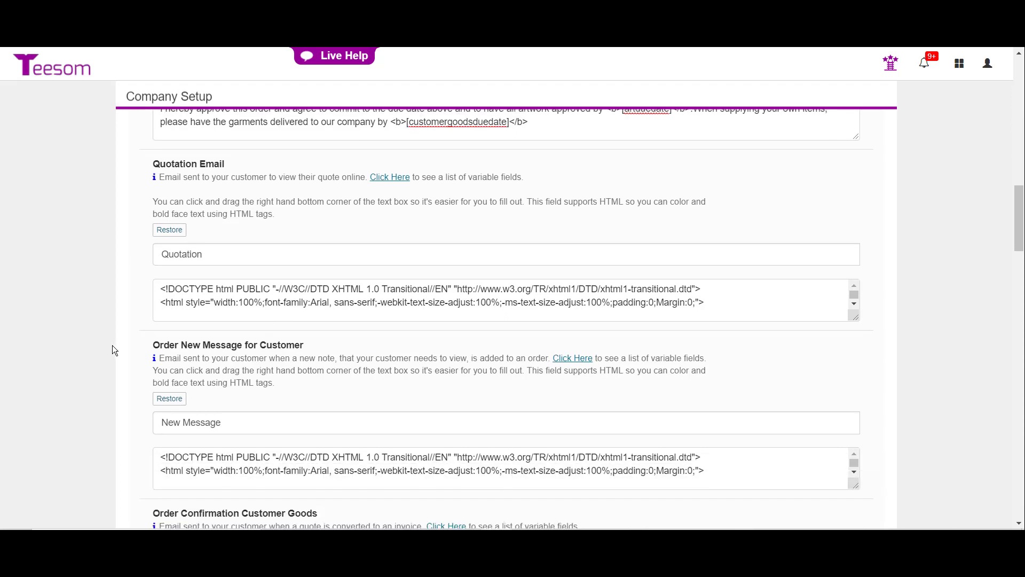
pyautogui.scroll(-1, 112, 347)
pyautogui.scroll(-1, 113, 346)
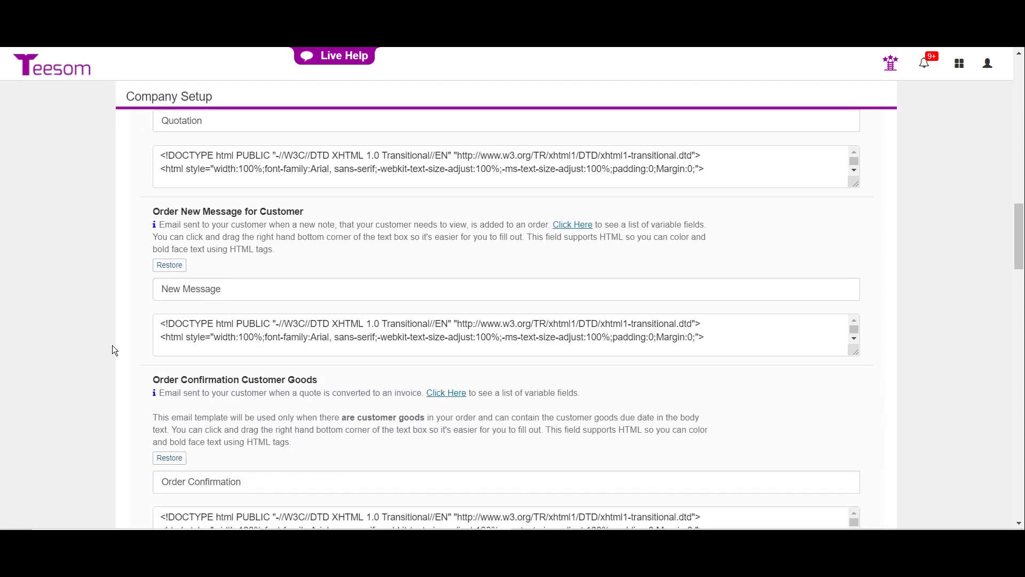
pyautogui.scroll(-1, 112, 345)
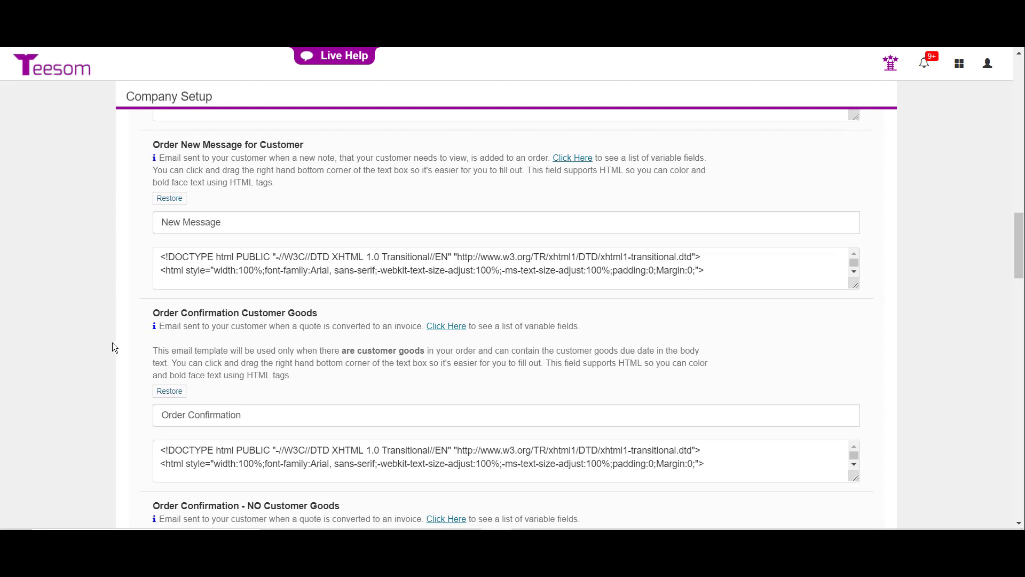
pyautogui.scroll(-2, 112, 347)
pyautogui.scroll(-1, 113, 347)
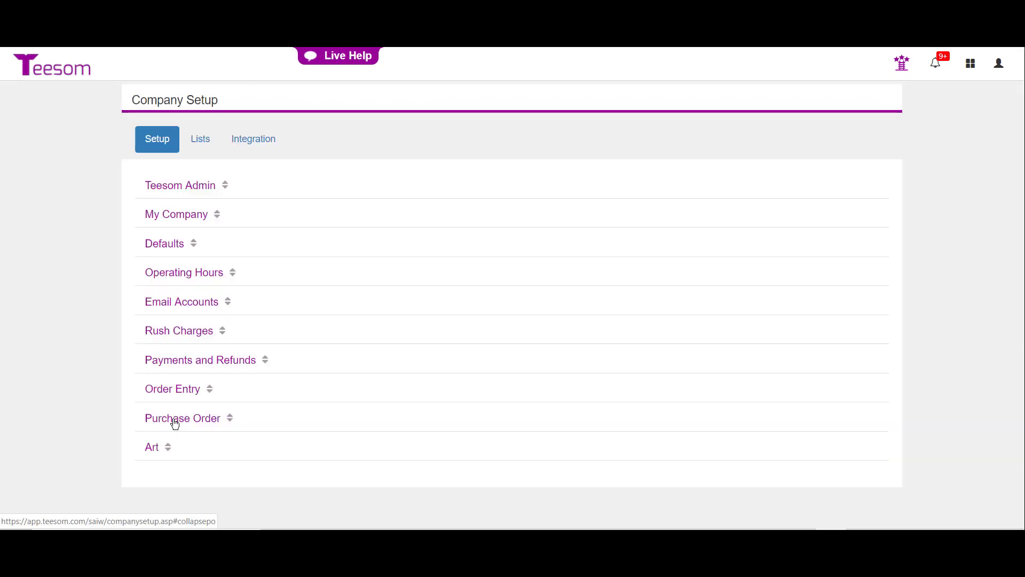
# Expand the Purchase Order section to view its PO email template, then collapse it.
pyautogui.click(174, 421)
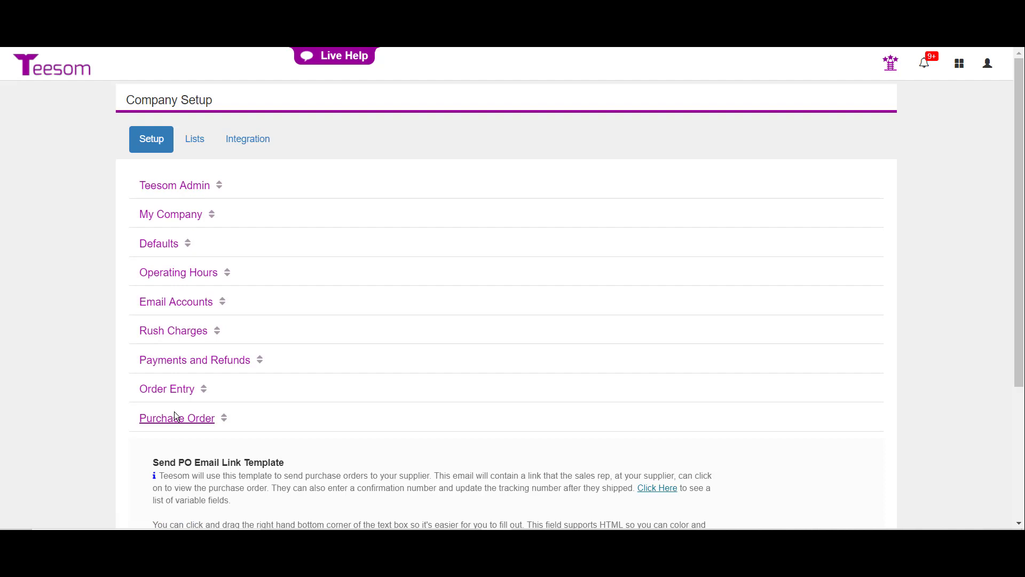
pyautogui.click(174, 417)
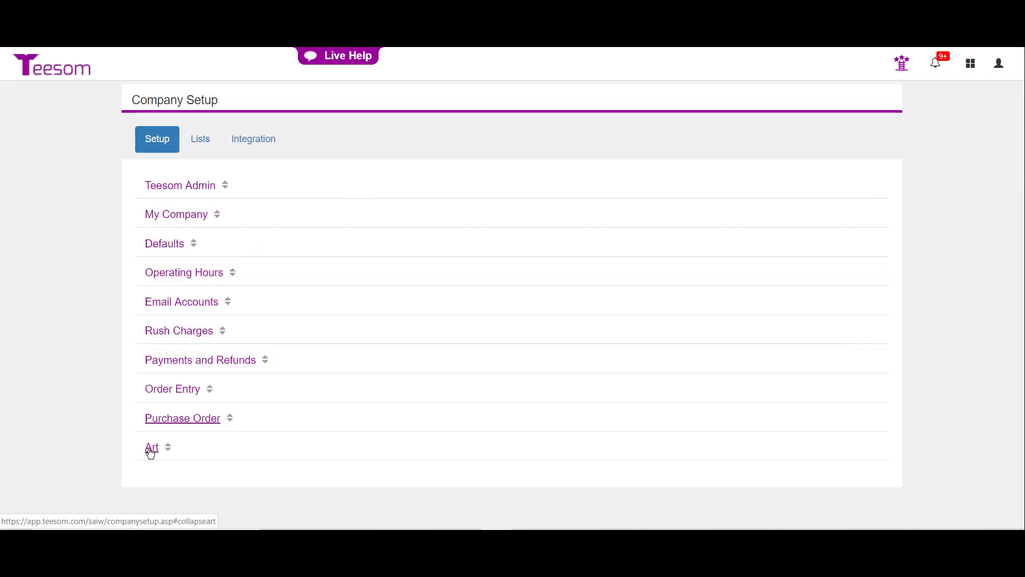
pyautogui.click(150, 449)
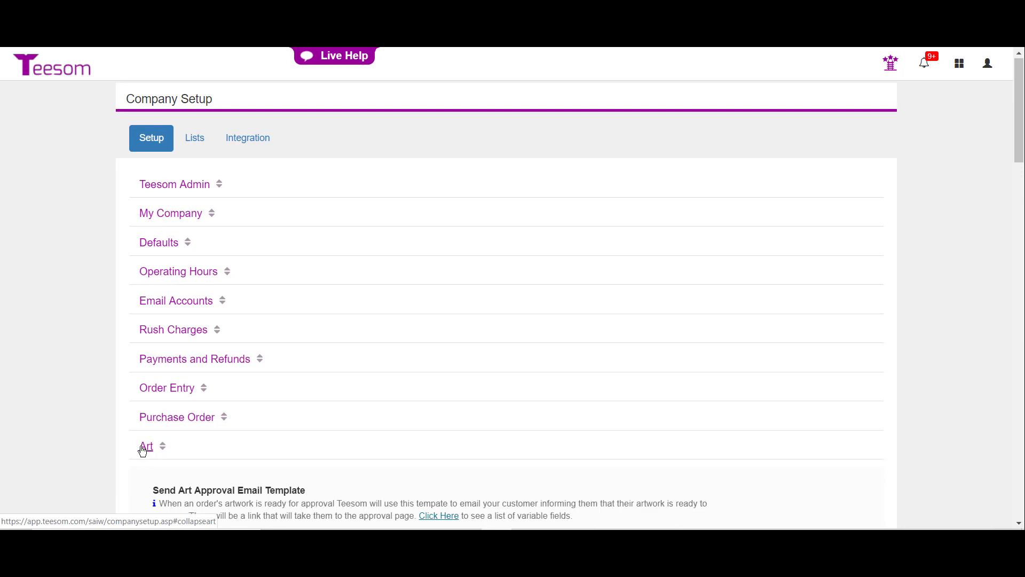
pyautogui.scroll(-3, 137, 449)
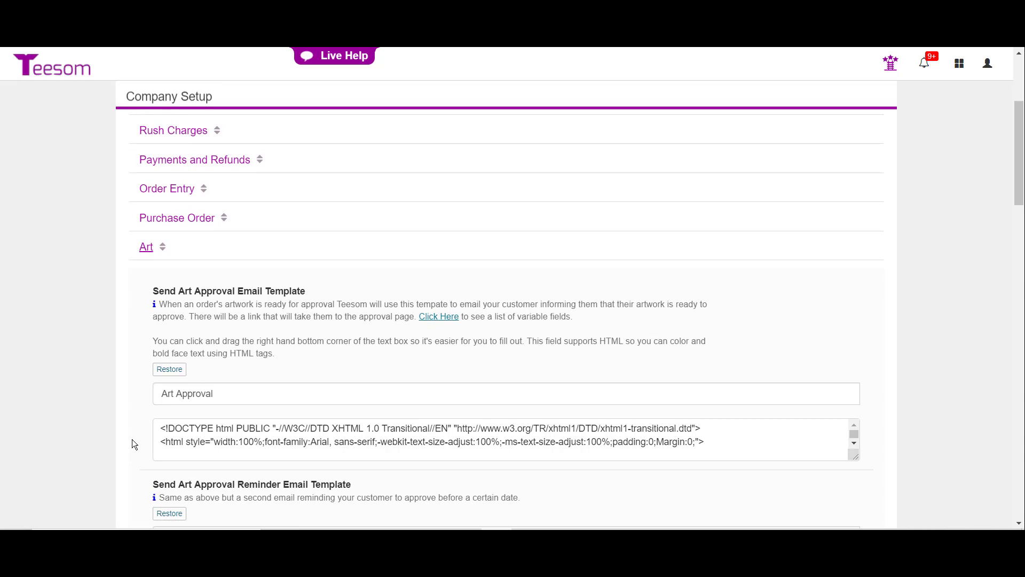
pyautogui.scroll(-5, 133, 439)
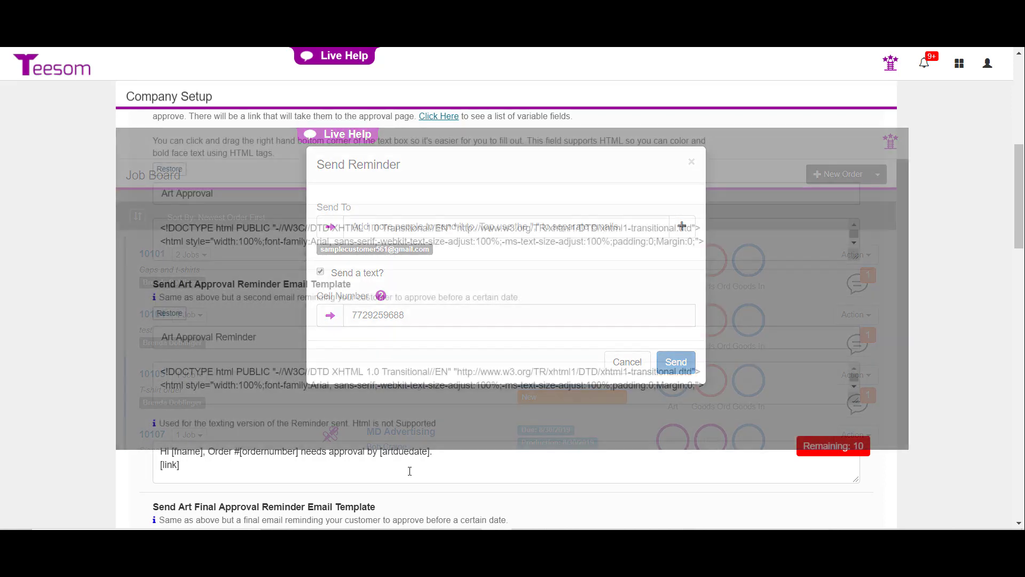
pyautogui.scroll(-2, 293, 443)
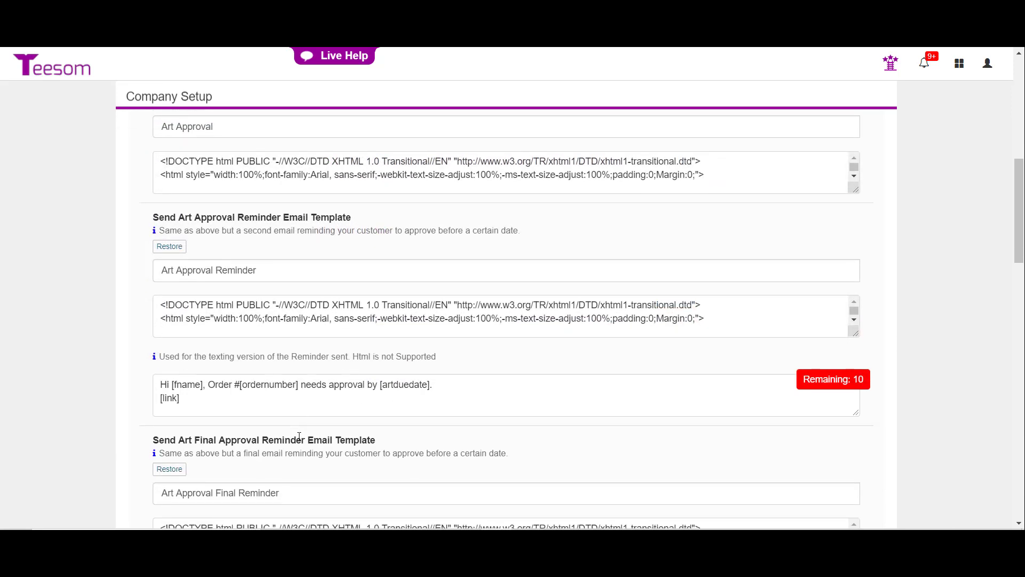
pyautogui.scroll(-3, 296, 439)
pyautogui.scroll(-1, 299, 435)
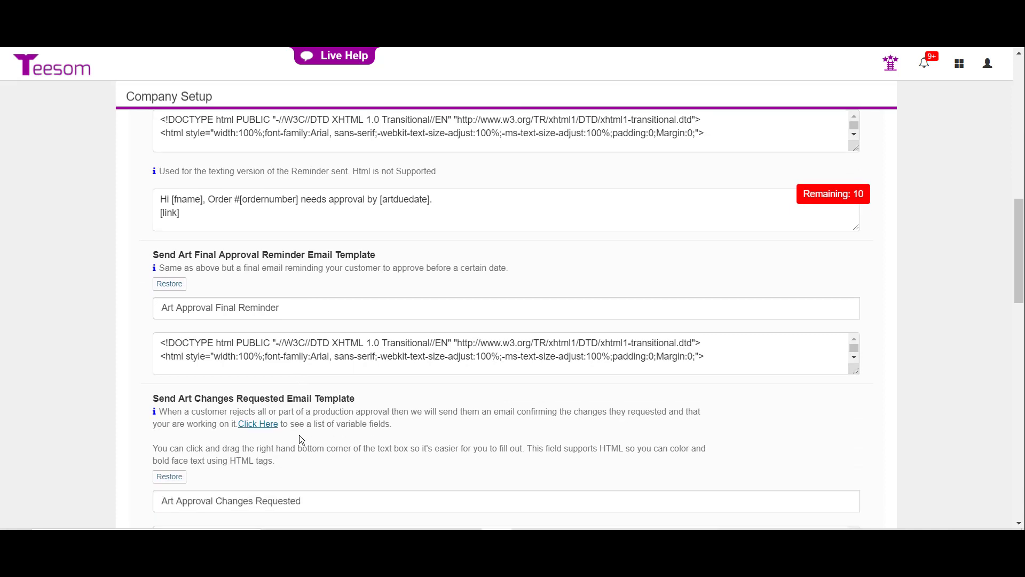
pyautogui.scroll(-2, 299, 435)
pyautogui.scroll(-1, 299, 435)
pyautogui.scroll(-4, 299, 435)
pyautogui.scroll(-5, 299, 435)
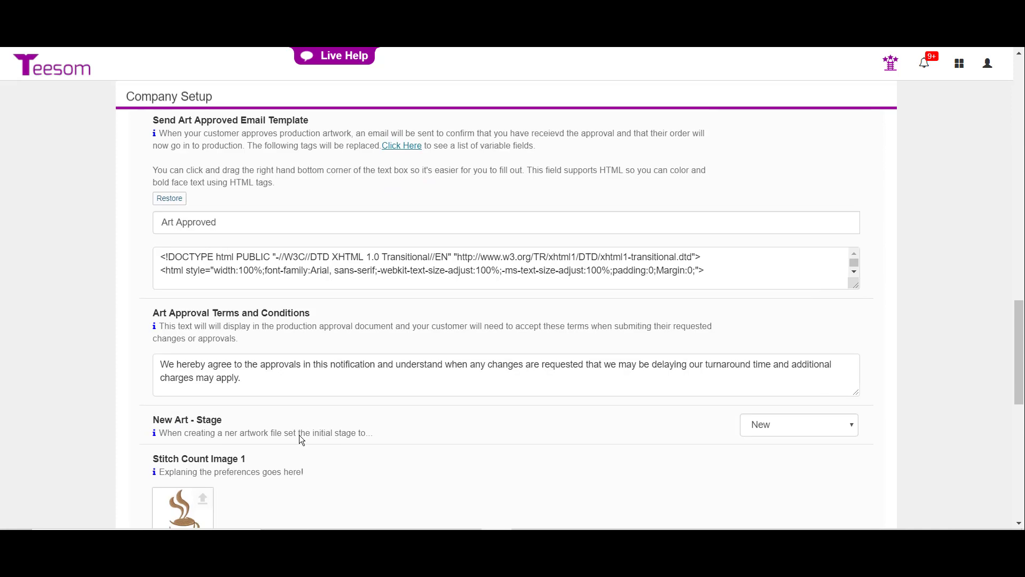
pyautogui.scroll(-3, 299, 434)
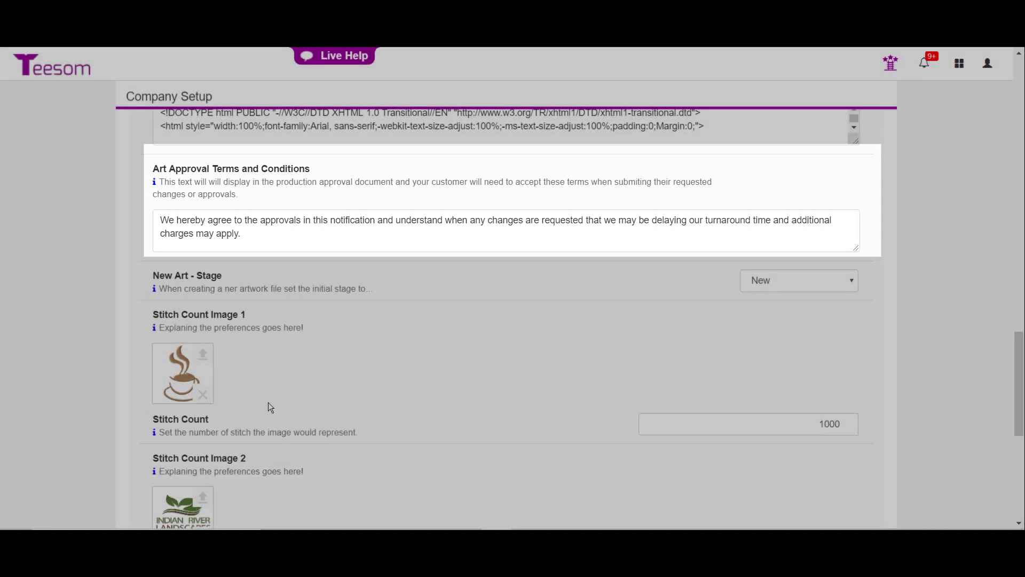
pyautogui.scroll(-2, 269, 407)
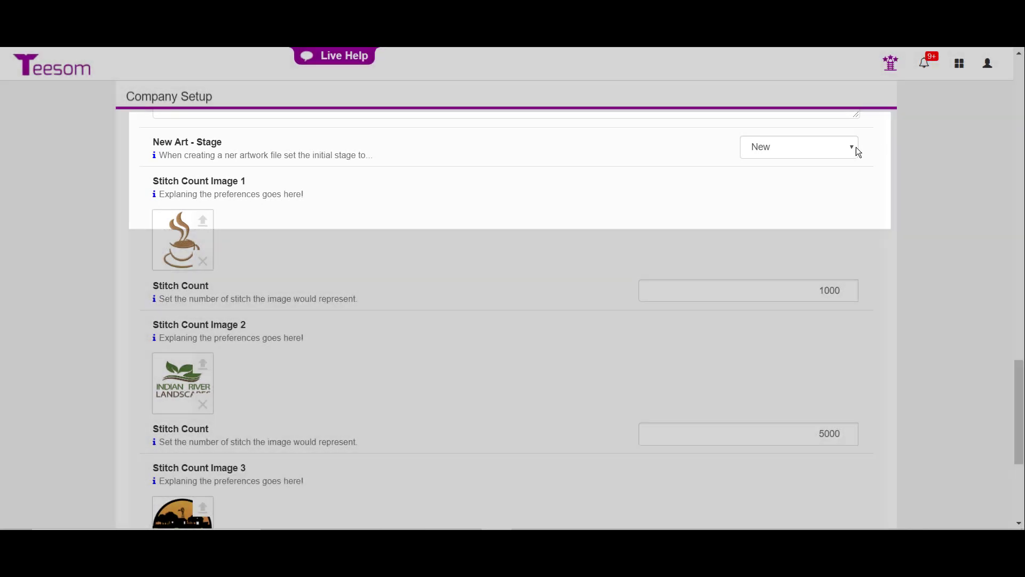
pyautogui.click(853, 149)
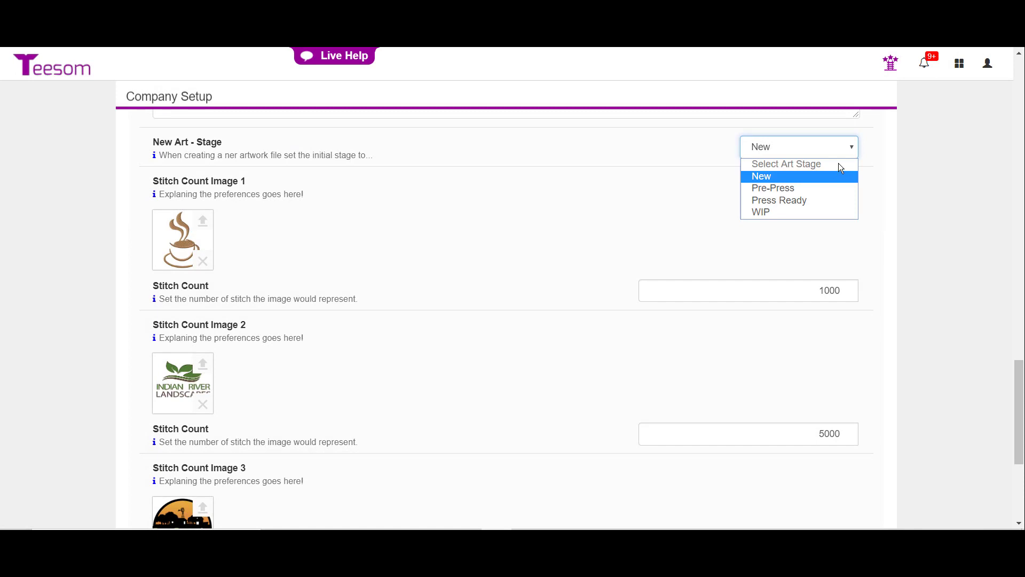
pyautogui.click(839, 167)
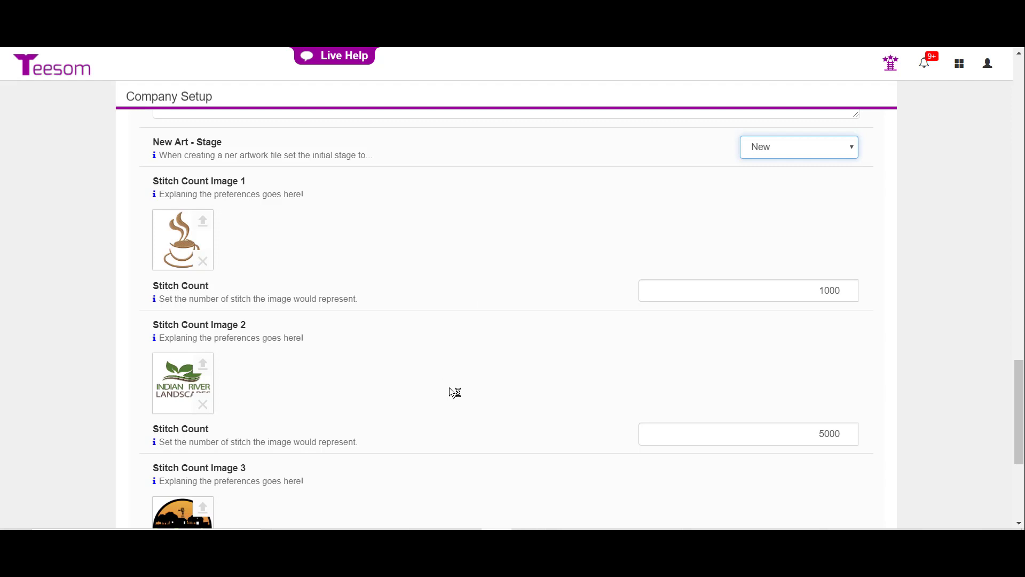
pyautogui.scroll(-1, 450, 391)
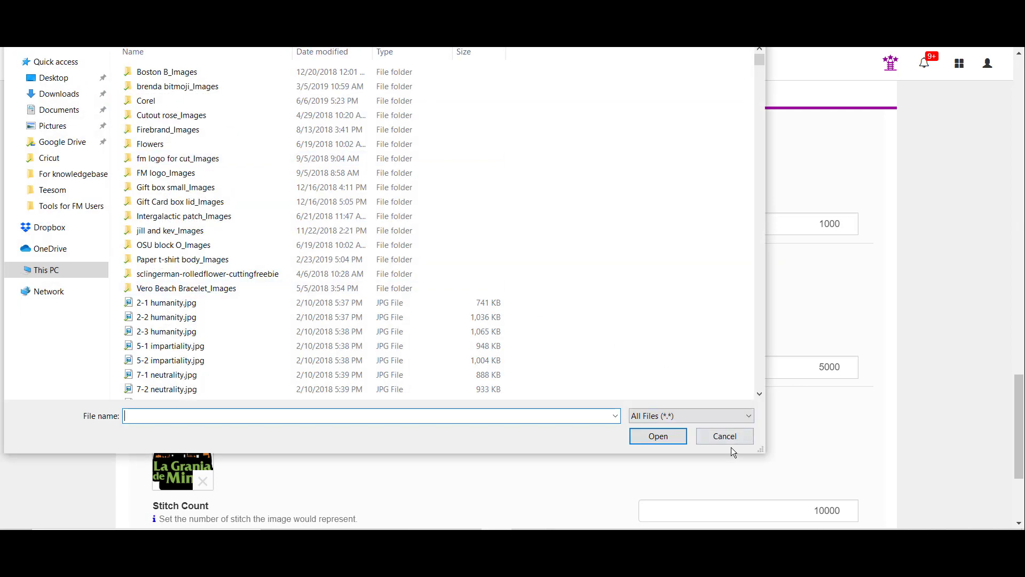
pyautogui.click(725, 438)
pyautogui.moveTo(833, 224)
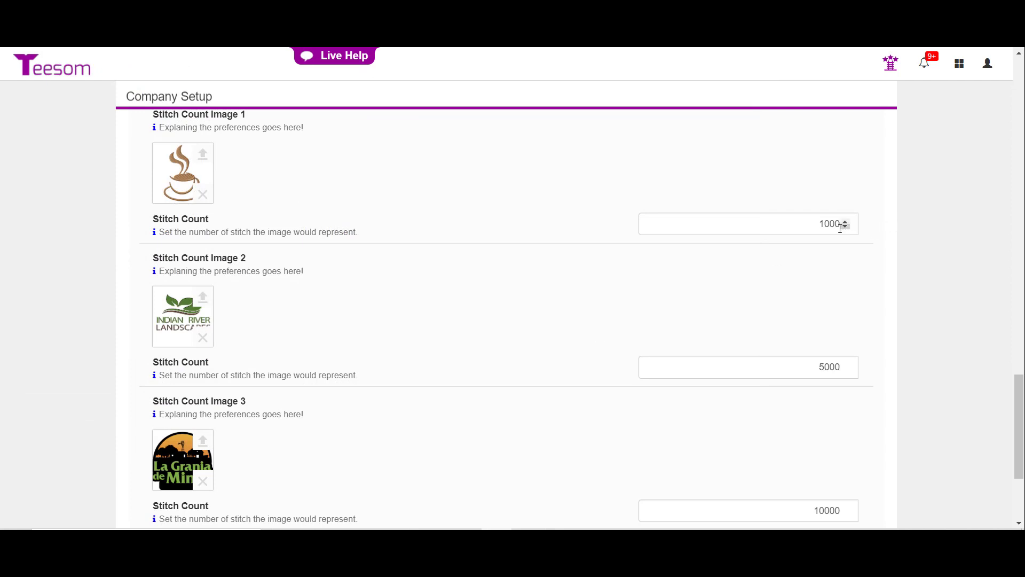
pyautogui.doubleClick(821, 224)
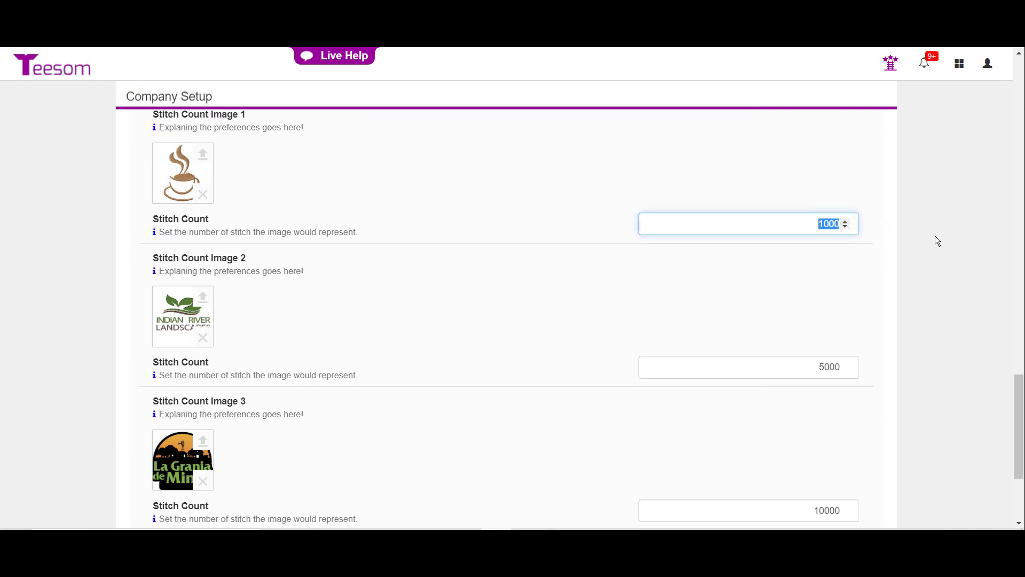
pyautogui.scroll(-1, 443, 334)
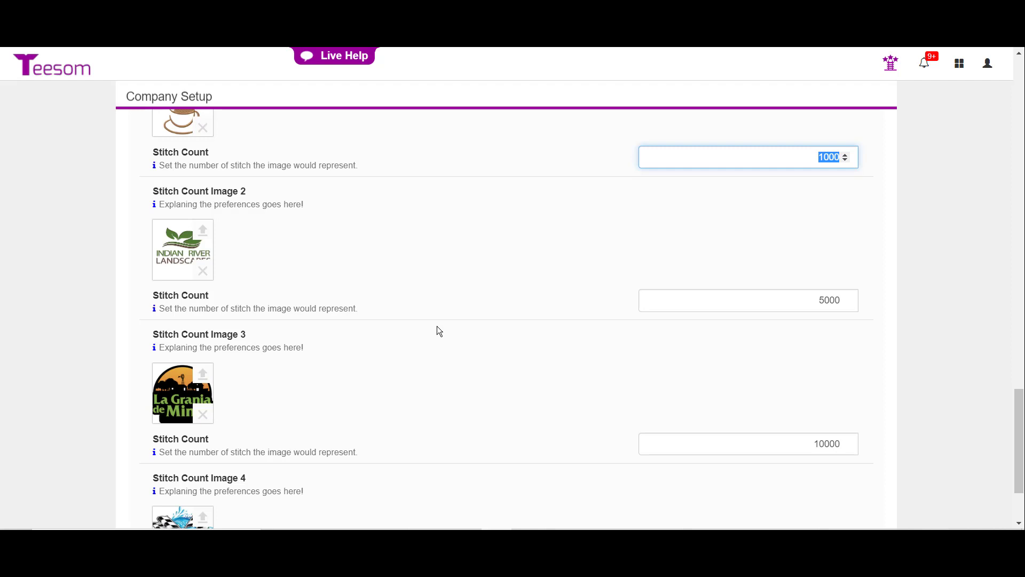
pyautogui.scroll(-3, 437, 326)
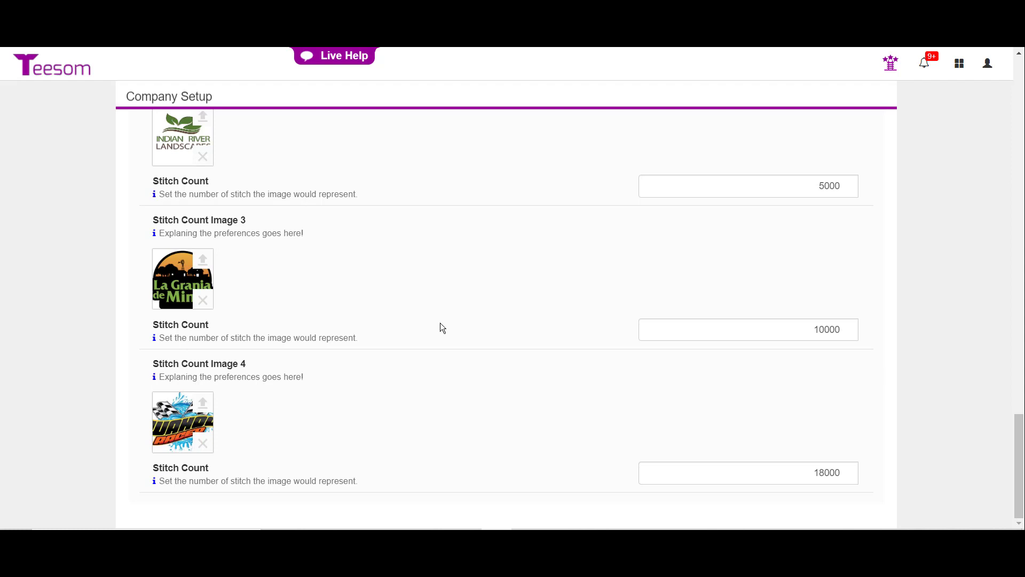